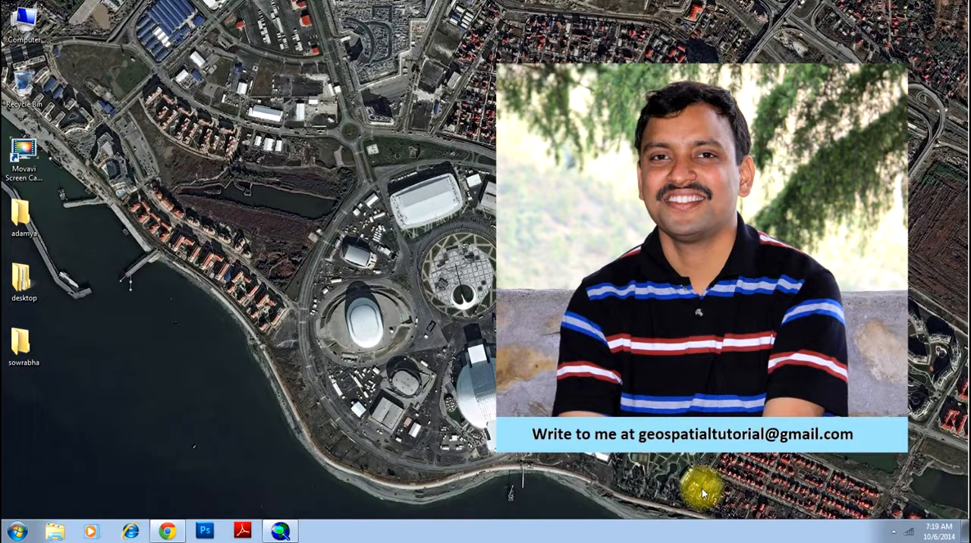
{"action": "left_click", "coordinate": [284, 531]}
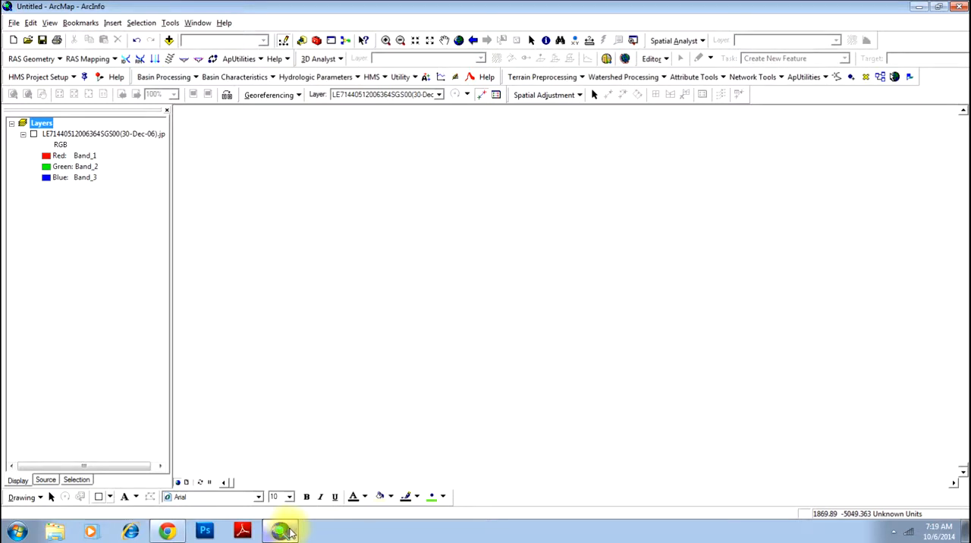
{"action": "left_click", "coordinate": [33, 133]}
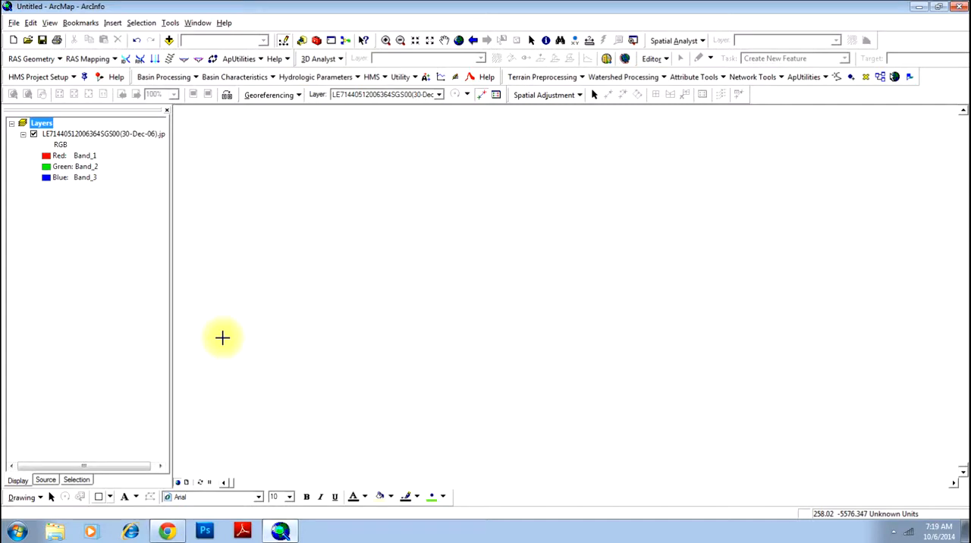
{"action": "left_click", "coordinate": [119, 133]}
{"action": "right_click", "coordinate": [119, 133]}
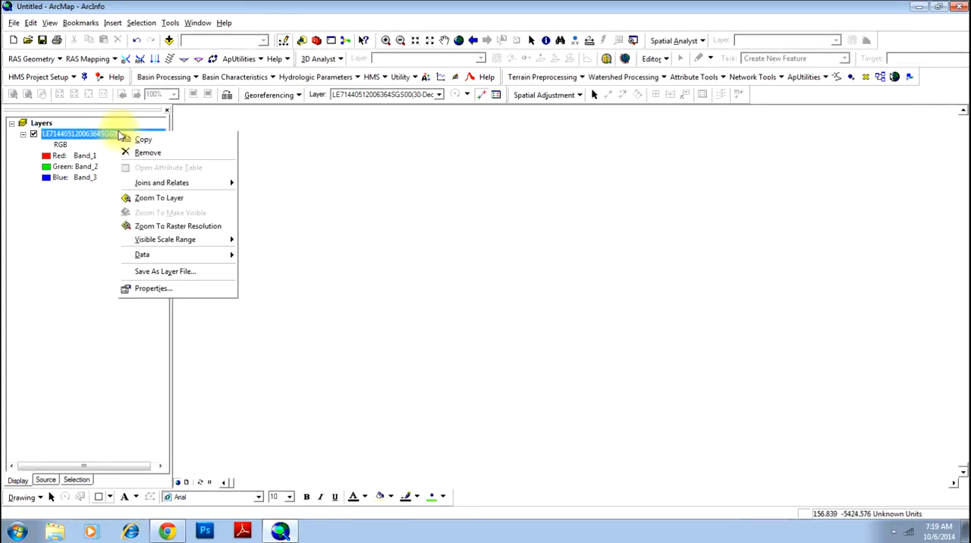
{"action": "left_click", "coordinate": [145, 199]}
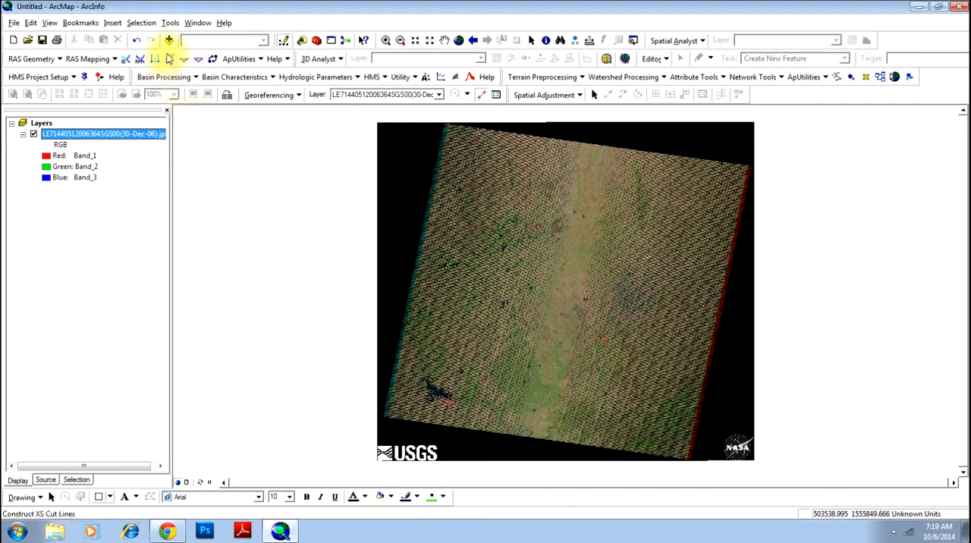
Add the KRS_08Dec04.shp shapefile to the map and zoom to its extent.
{"action": "left_click", "coordinate": [169, 42]}
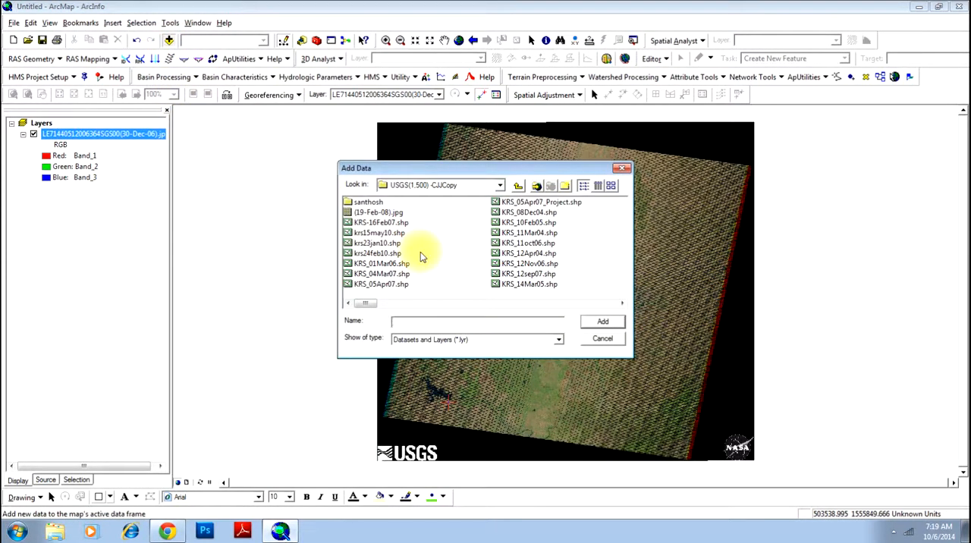
{"action": "left_click", "coordinate": [529, 223]}
{"action": "left_click", "coordinate": [602, 322]}
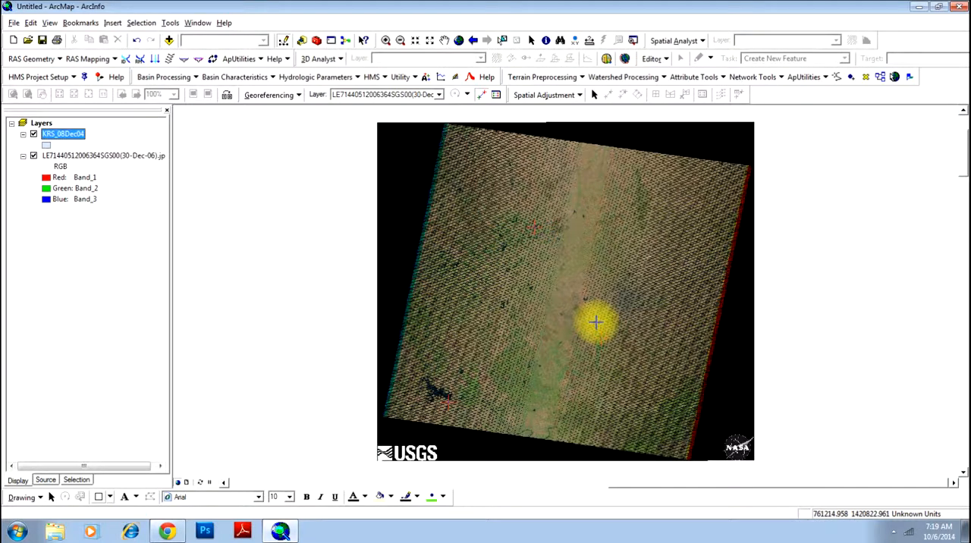
{"action": "right_click", "coordinate": [70, 134]}
{"action": "left_click", "coordinate": [108, 197]}
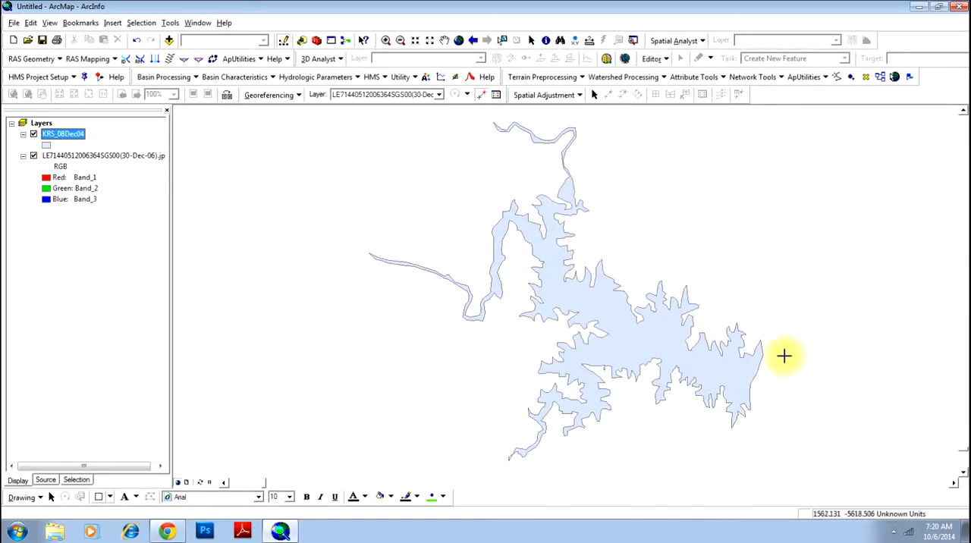
Examine the reservoir on the satellite image and compare both layers' locations at full map extent.
{"action": "left_click", "coordinate": [82, 156]}
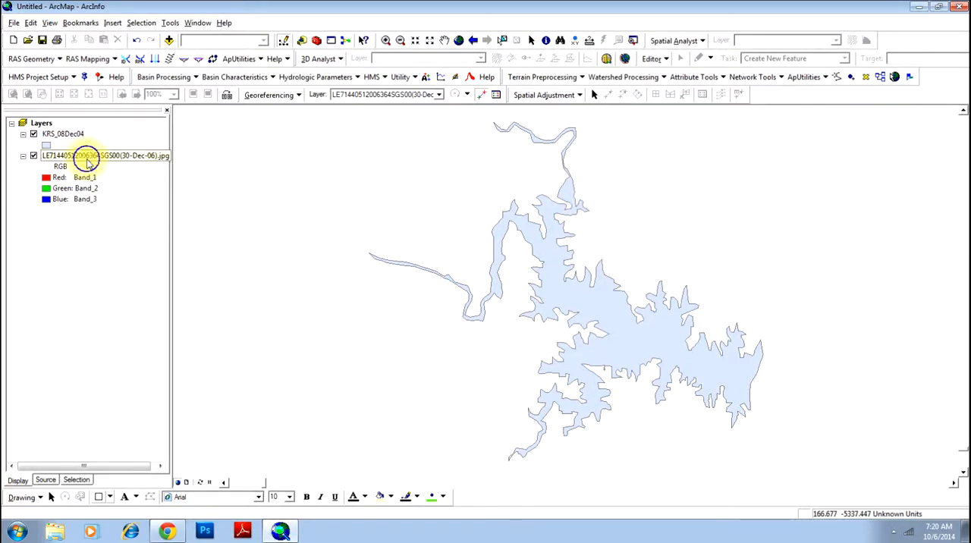
{"action": "right_click", "coordinate": [86, 158]}
{"action": "left_click", "coordinate": [123, 227]}
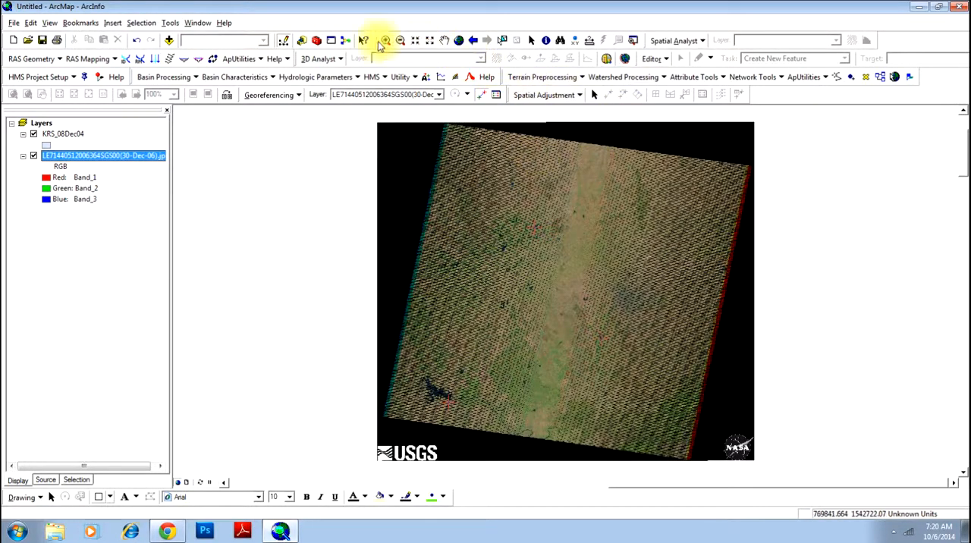
{"action": "left_click", "coordinate": [385, 40]}
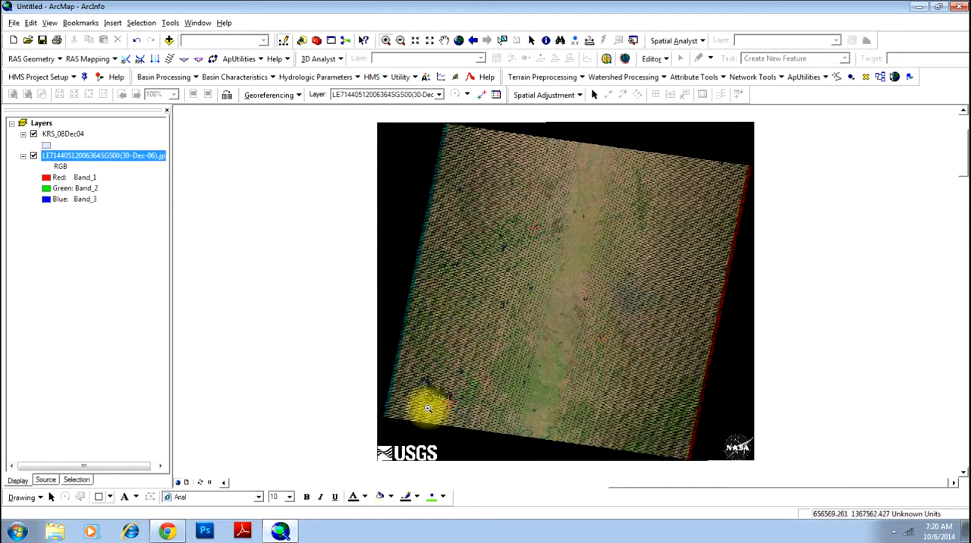
{"action": "left_click_drag", "start_coordinate": [405, 371], "coordinate": [447, 406]}
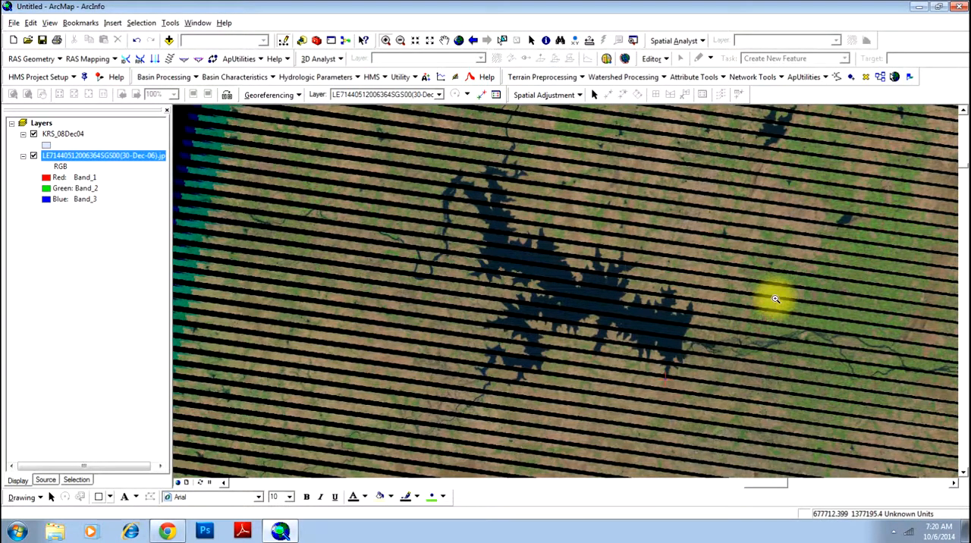
{"action": "left_click", "coordinate": [458, 41]}
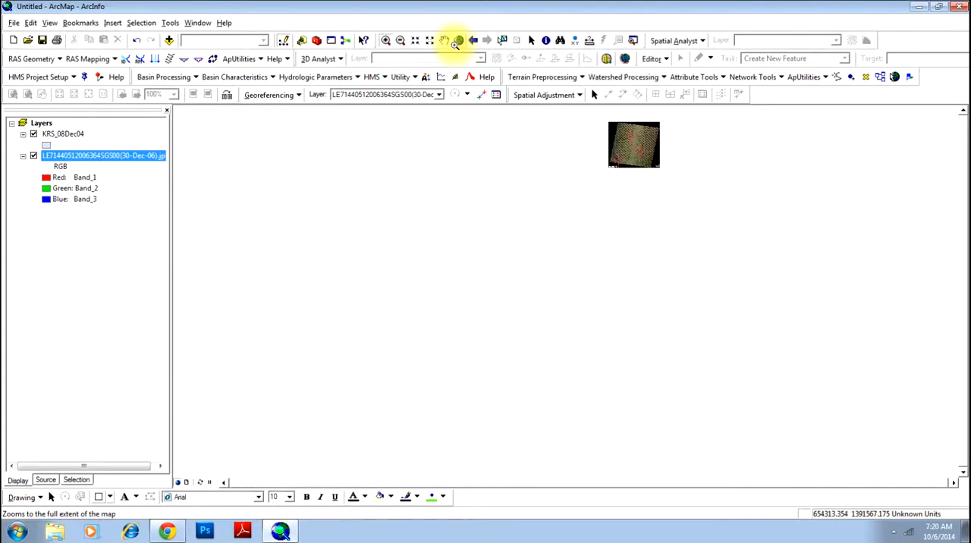
Start an edit session for KRS_08Dec04, accepting that its coordinate system differs from the map's.
{"action": "left_click", "coordinate": [57, 135]}
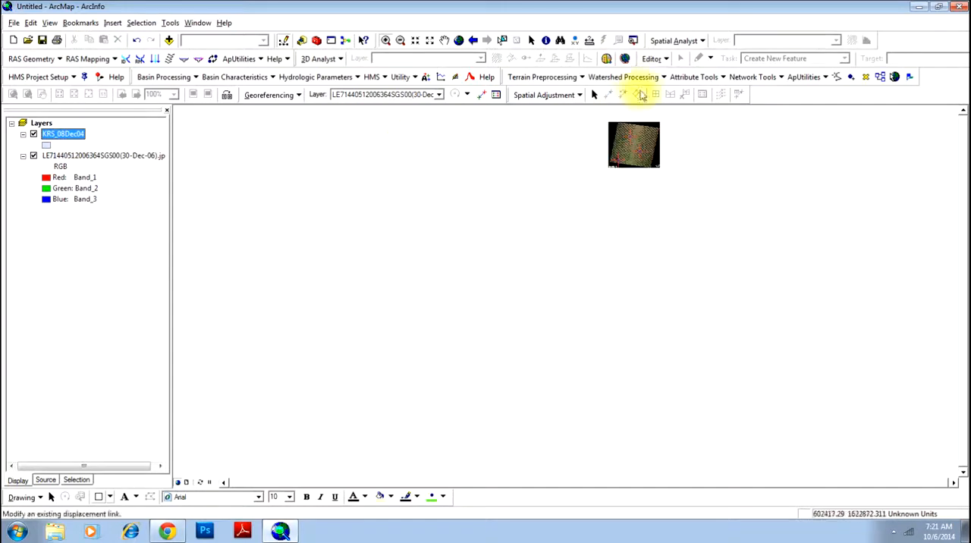
{"action": "left_click", "coordinate": [657, 60]}
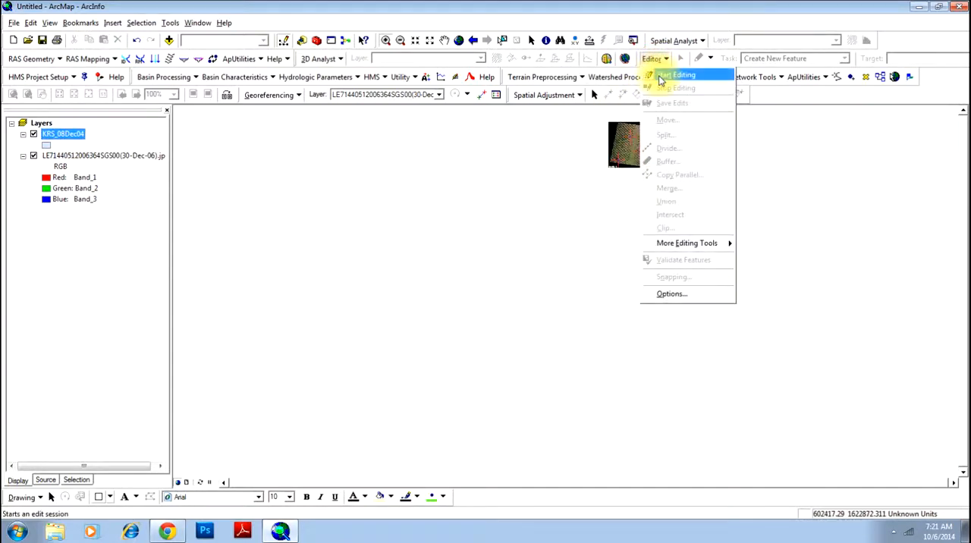
{"action": "left_click", "coordinate": [660, 73]}
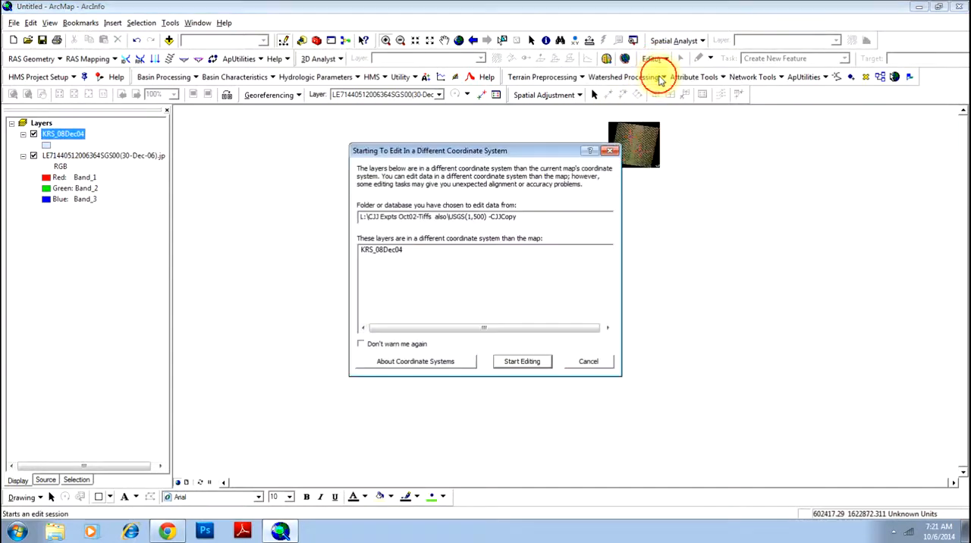
{"action": "left_click", "coordinate": [384, 252]}
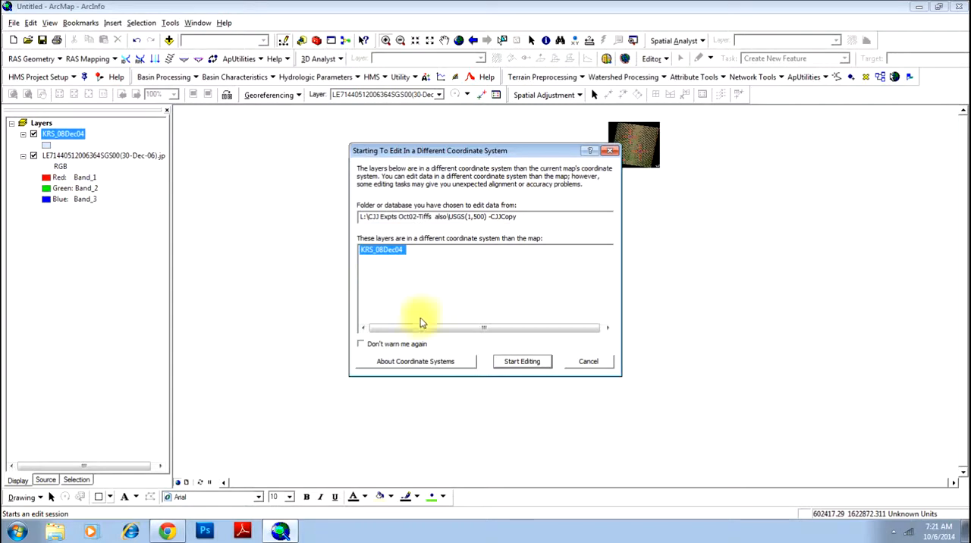
{"action": "left_click", "coordinate": [520, 365]}
{"action": "left_click", "coordinate": [520, 364]}
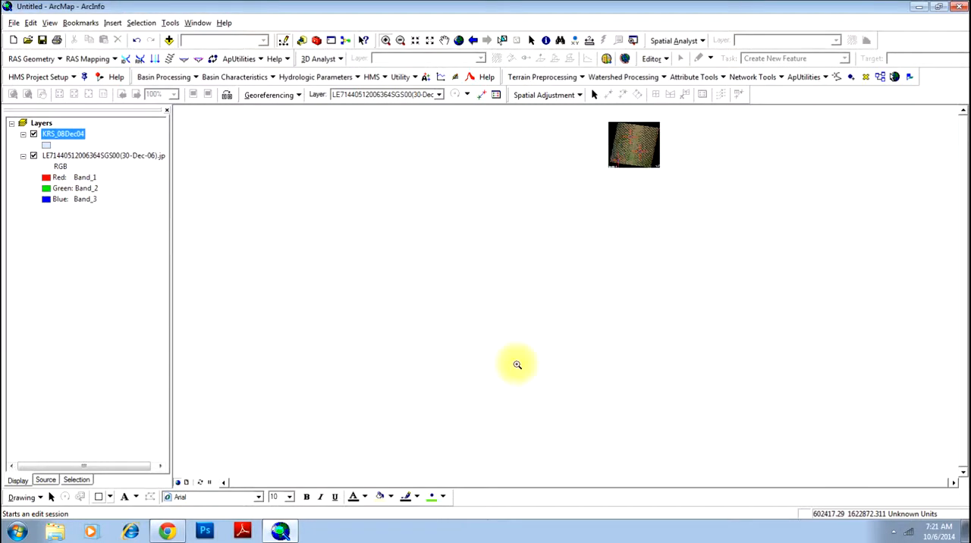
Select the KRS_08Dec04 reservoir polygon and move it onto the satellite image, just east of the imaged reservoir.
{"action": "right_click", "coordinate": [67, 135]}
{"action": "left_click", "coordinate": [119, 201]}
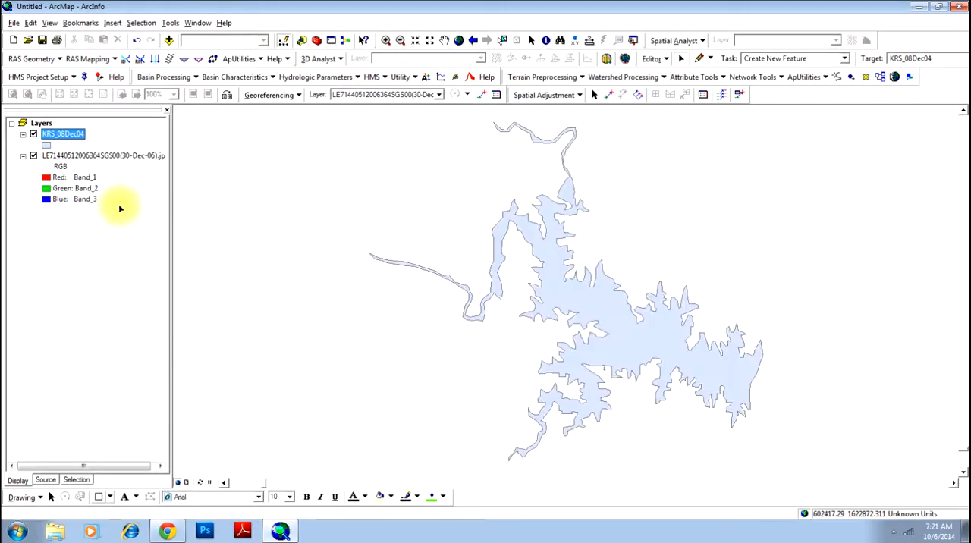
{"action": "left_click", "coordinate": [589, 297]}
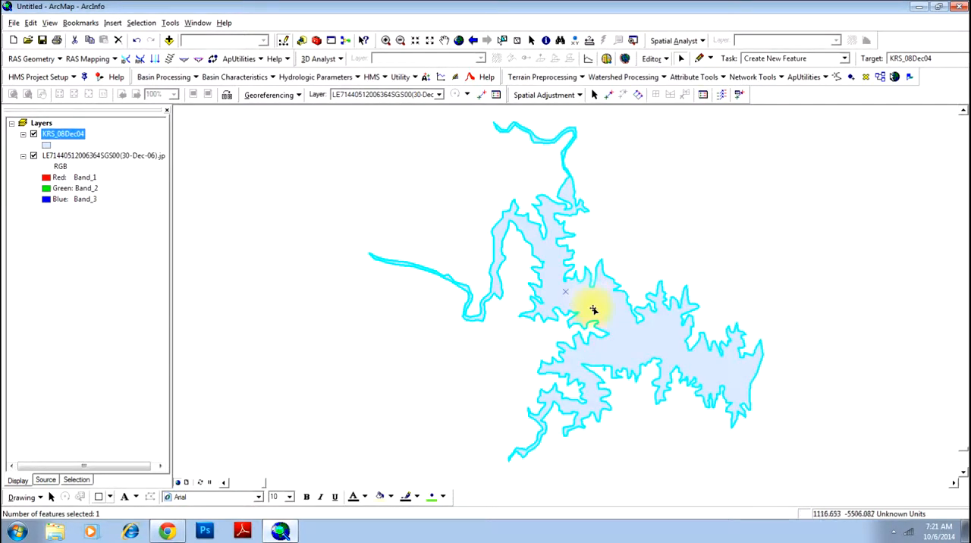
{"action": "left_click_drag", "start_coordinate": [595, 312], "coordinate": [608, 156]}
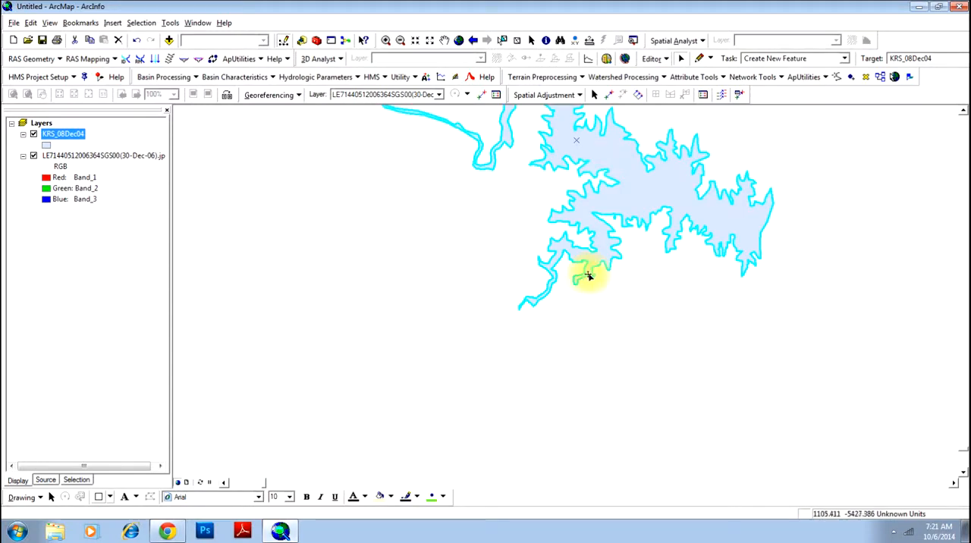
{"action": "left_click_drag", "start_coordinate": [589, 277], "coordinate": [629, 209]}
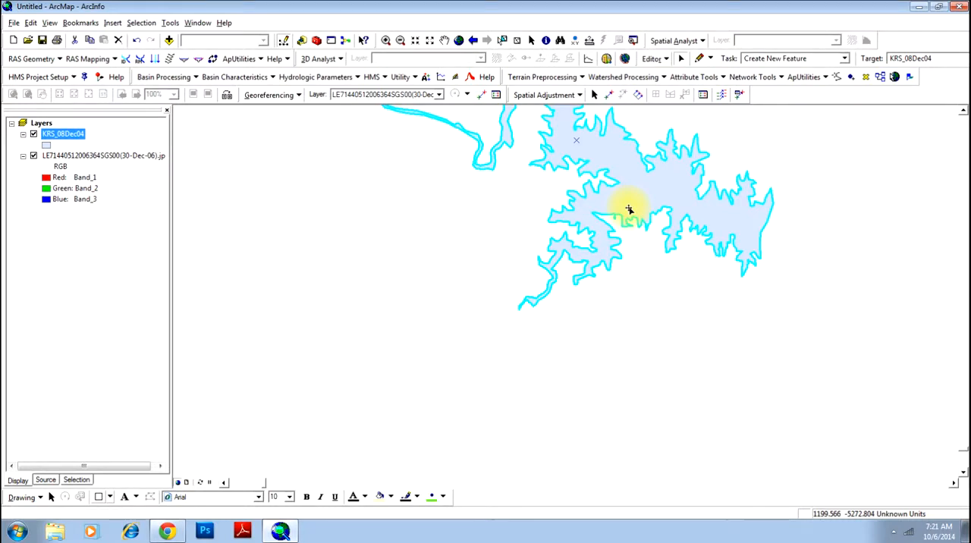
{"action": "left_click", "coordinate": [459, 41]}
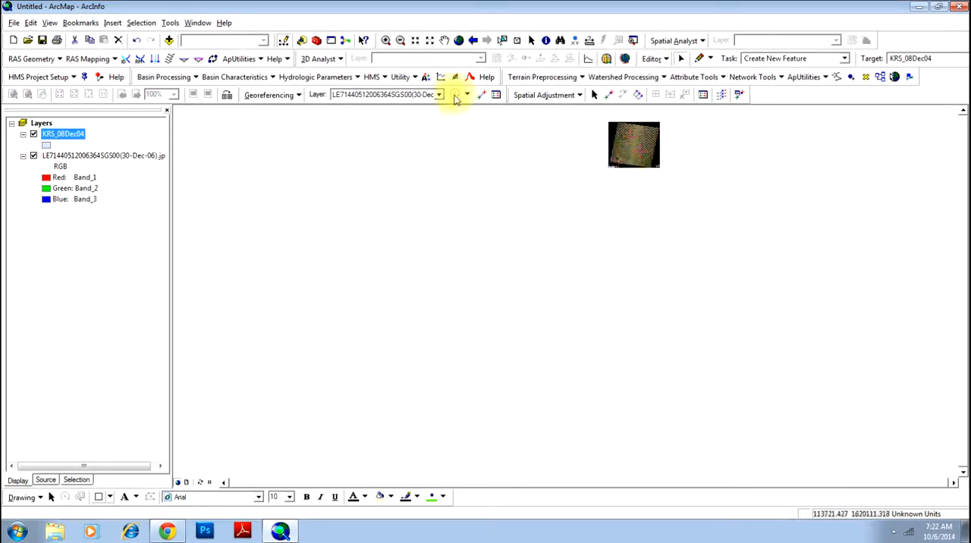
{"action": "left_click", "coordinate": [386, 40]}
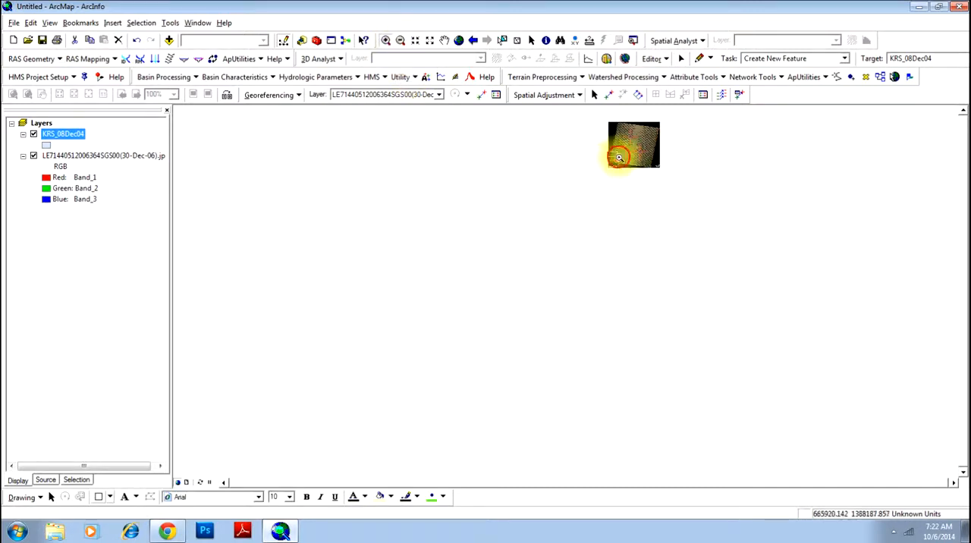
{"action": "left_click_drag", "start_coordinate": [619, 157], "coordinate": [627, 167]}
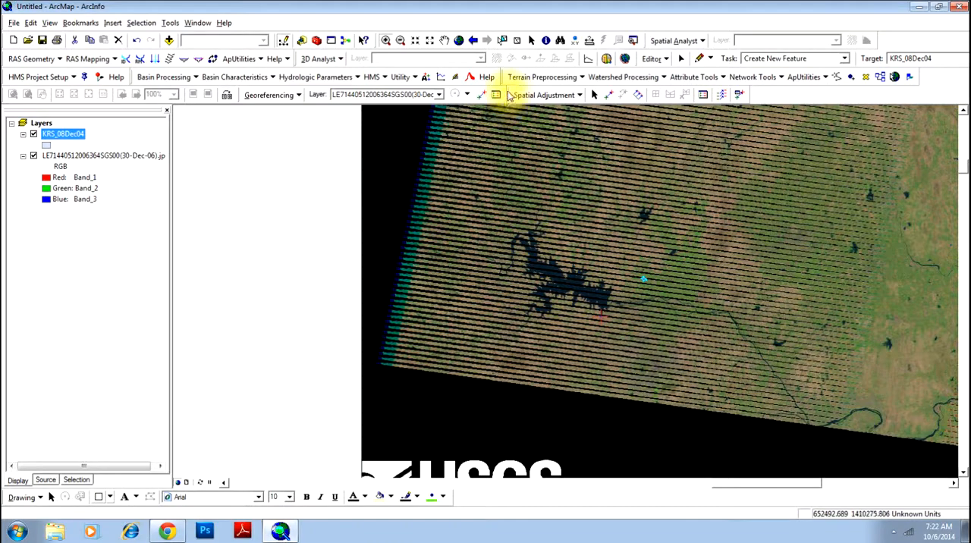
Float the Spatial Adjustment toolbar, check its entry in the list of available toolbars, and dock it again.
{"action": "left_click_drag", "start_coordinate": [510, 95], "coordinate": [211, 172]}
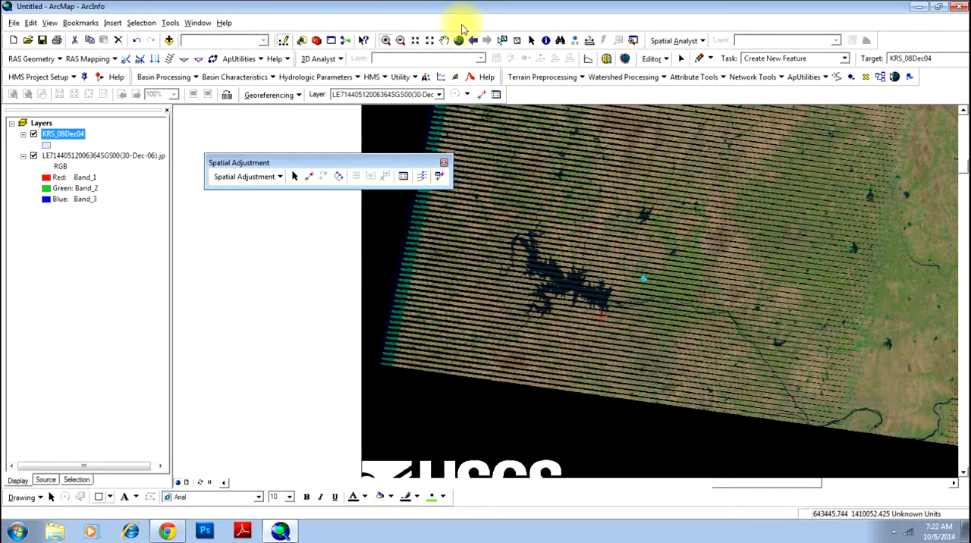
{"action": "right_click", "coordinate": [462, 29]}
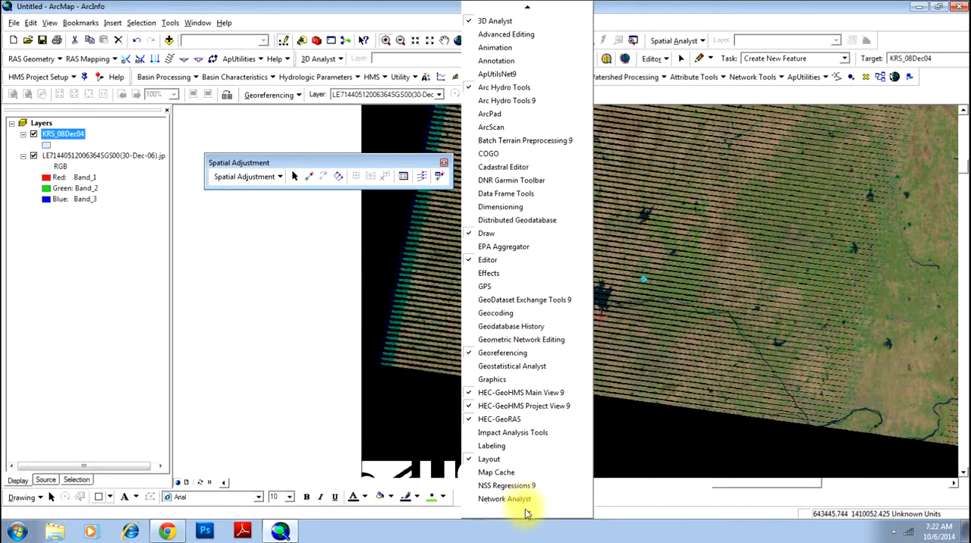
{"action": "mouse_move", "coordinate": [528, 514]}
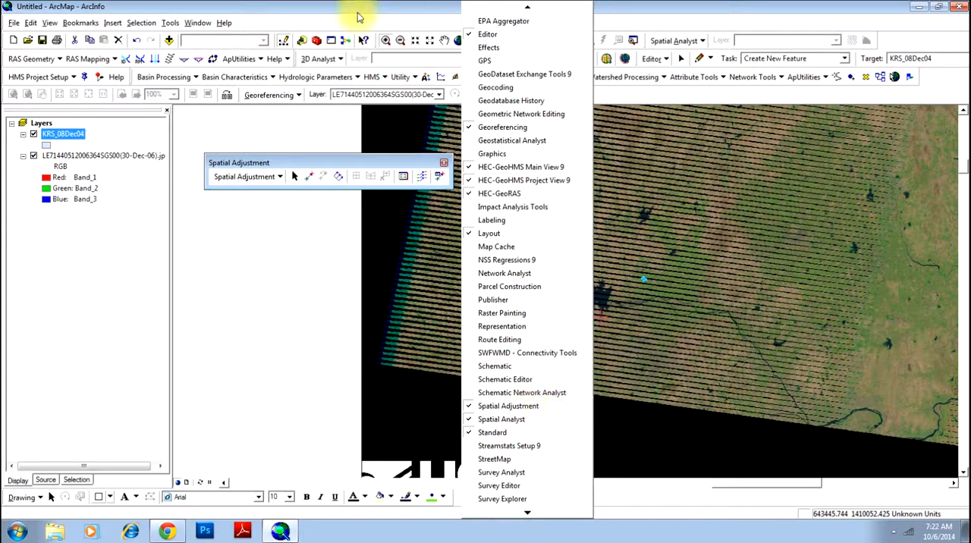
{"action": "left_click", "coordinate": [366, 156]}
{"action": "left_click_drag", "start_coordinate": [565, 98], "coordinate": [666, 86]}
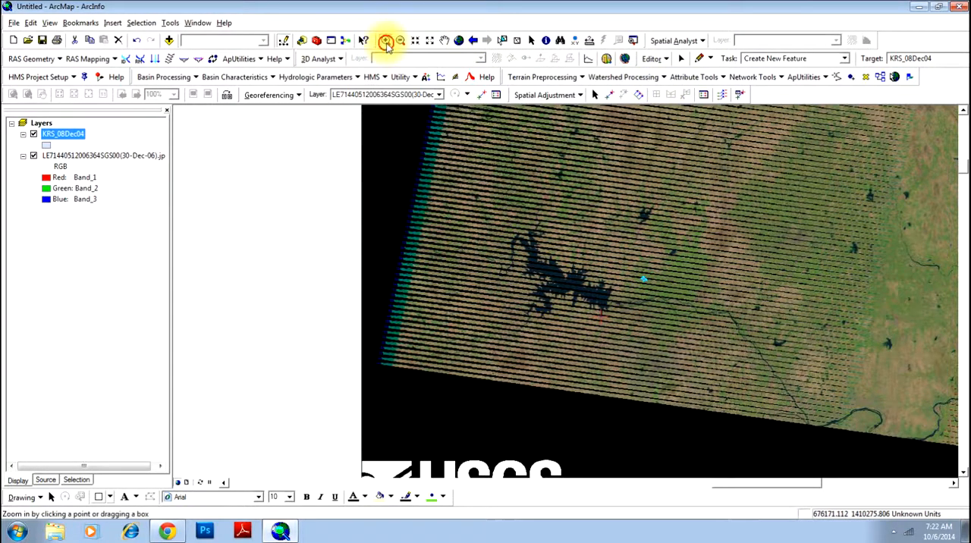
Start a displacement link at the pointed north-facing tip on the eastern end of the KRS_08Dec04 polygon.
{"action": "left_click", "coordinate": [386, 43]}
{"action": "left_click", "coordinate": [657, 287]}
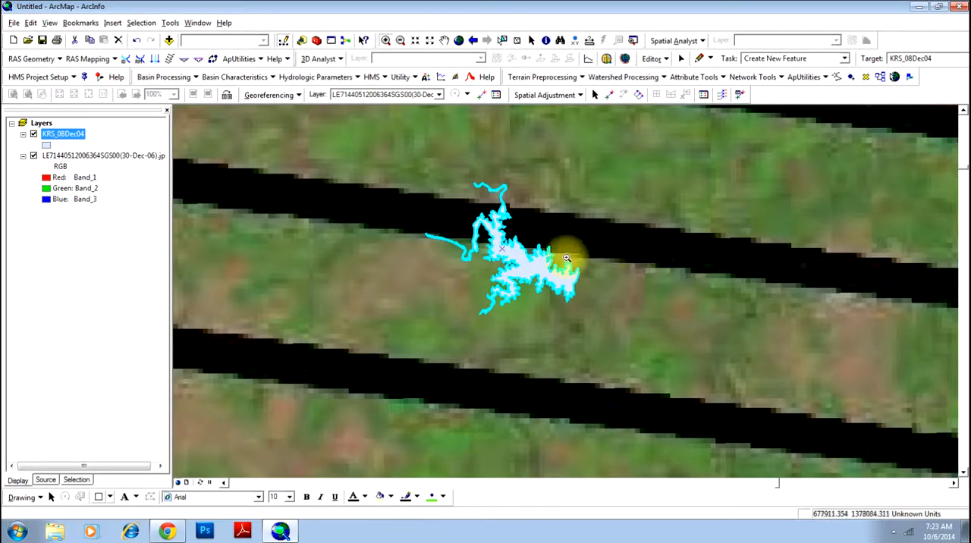
{"action": "left_click", "coordinate": [599, 291]}
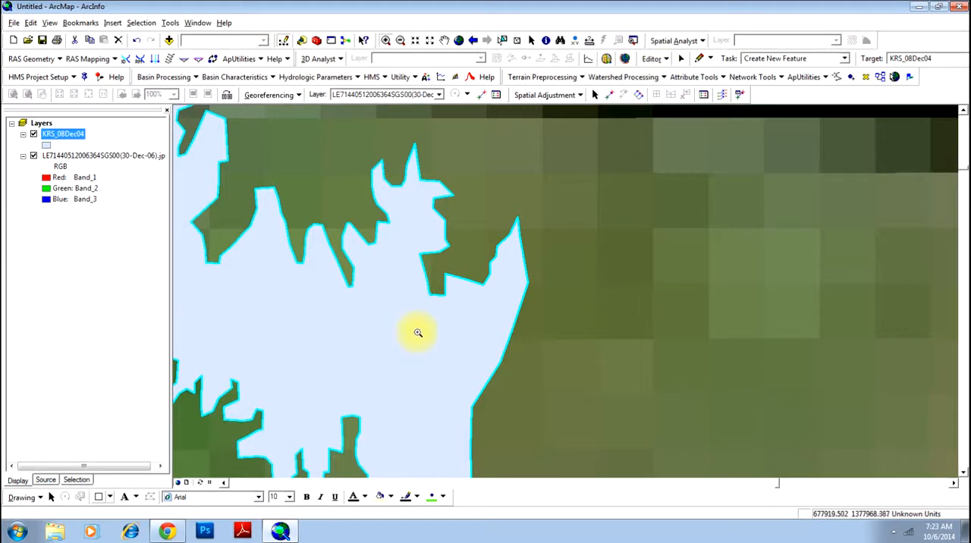
{"action": "left_click", "coordinate": [613, 97]}
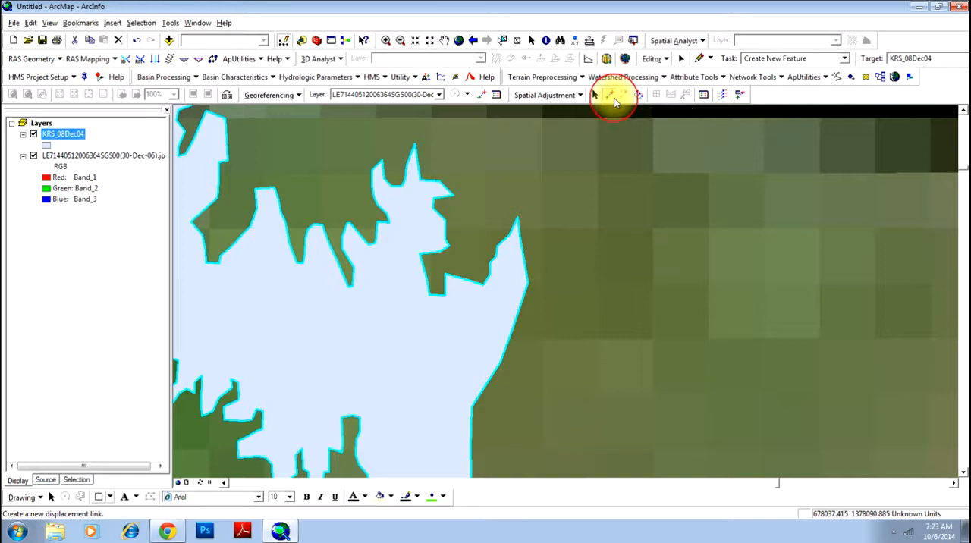
{"action": "left_click", "coordinate": [516, 219]}
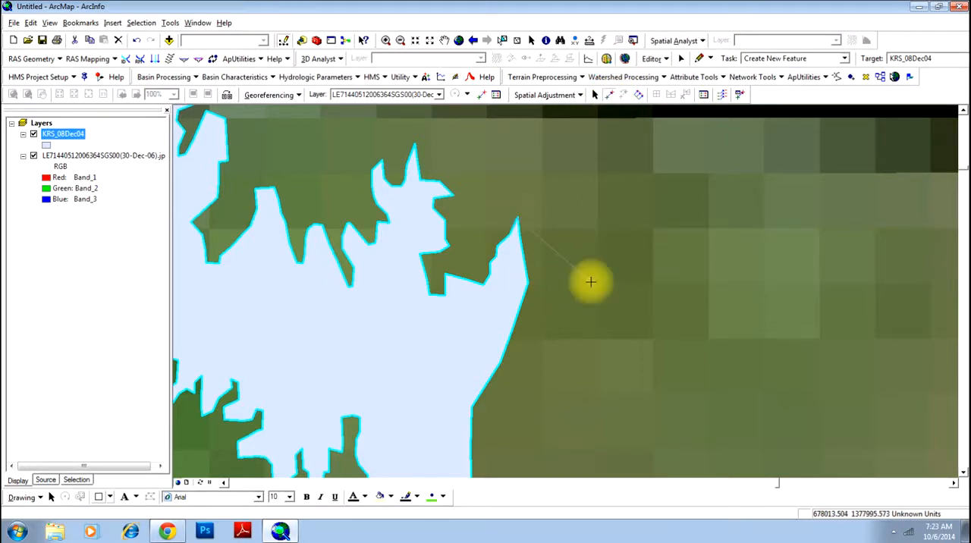
End the first displacement link at the matching northeastern shoreline tip of the reservoir on the satellite image.
{"action": "scroll", "coordinate": [519, 268], "scroll_direction": "up", "scroll_amount": 3}
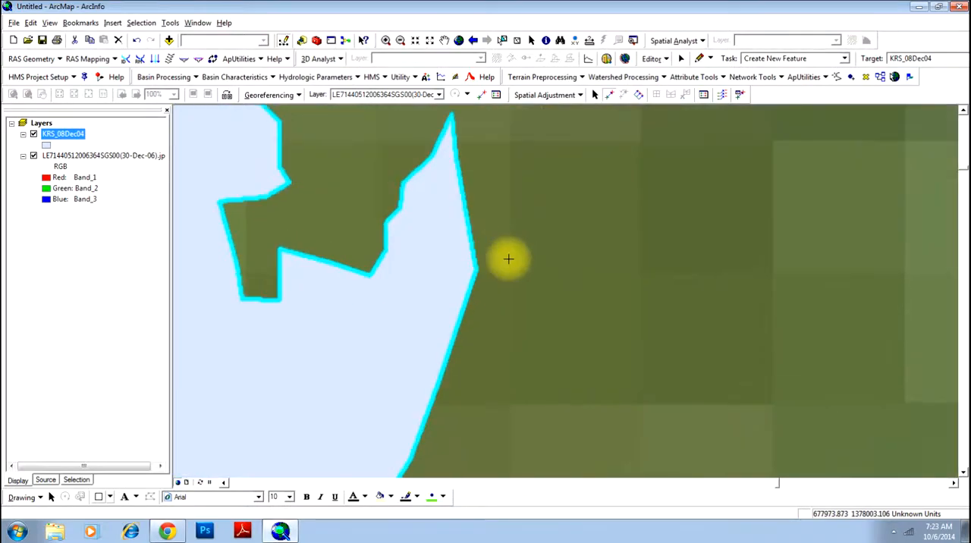
{"action": "scroll", "coordinate": [508, 259], "scroll_direction": "down", "scroll_amount": 4}
{"action": "scroll", "coordinate": [508, 259], "scroll_direction": "down", "scroll_amount": 6}
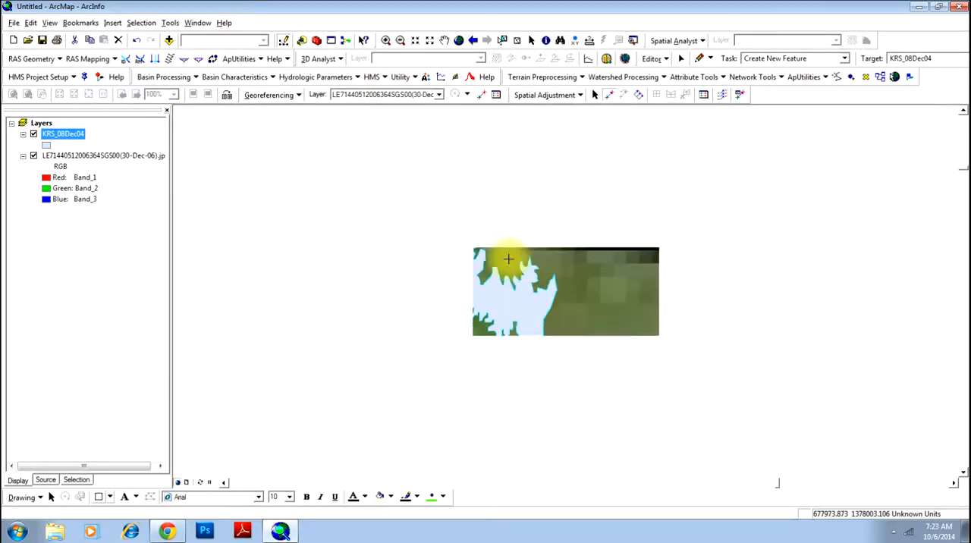
{"action": "scroll", "coordinate": [508, 259], "scroll_direction": "down", "scroll_amount": 2}
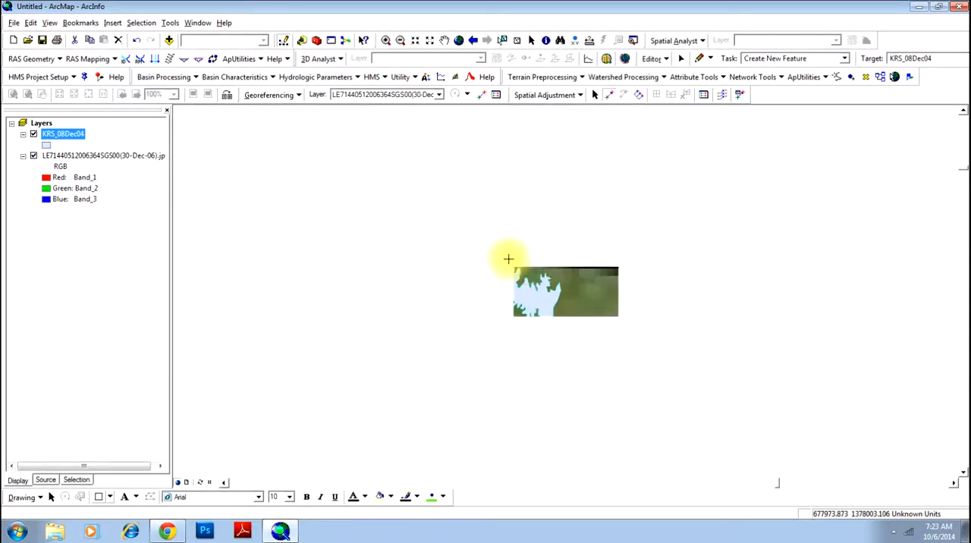
{"action": "scroll", "coordinate": [509, 258], "scroll_direction": "down", "scroll_amount": 1}
{"action": "scroll", "coordinate": [508, 259], "scroll_direction": "down", "scroll_amount": 1}
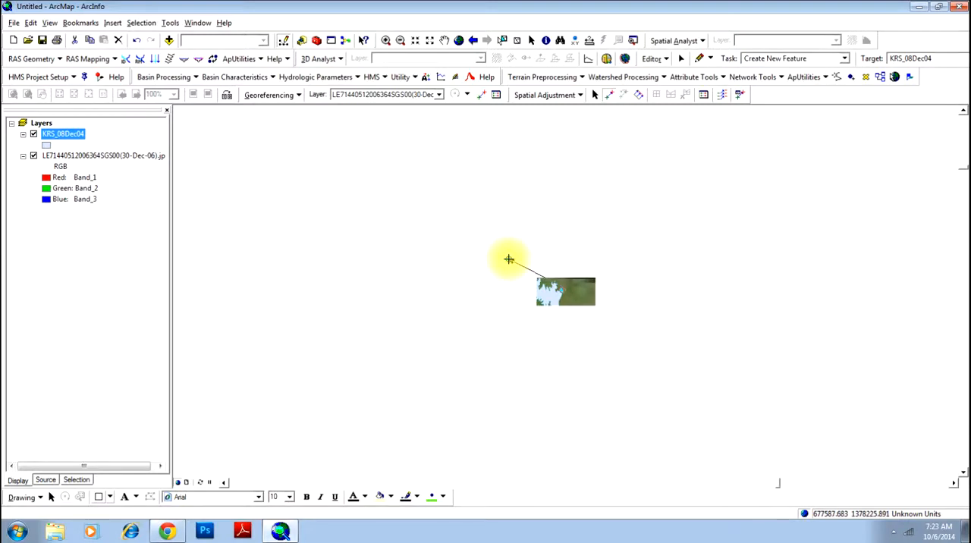
{"action": "scroll", "coordinate": [508, 259], "scroll_direction": "up", "scroll_amount": 5}
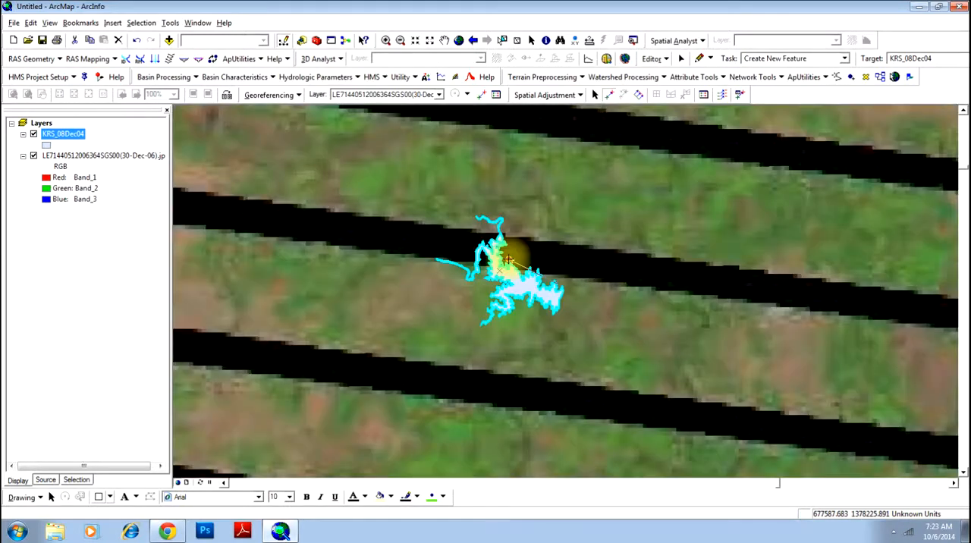
{"action": "scroll", "coordinate": [508, 260], "scroll_direction": "down", "scroll_amount": 3}
{"action": "scroll", "coordinate": [510, 262], "scroll_direction": "down", "scroll_amount": 1}
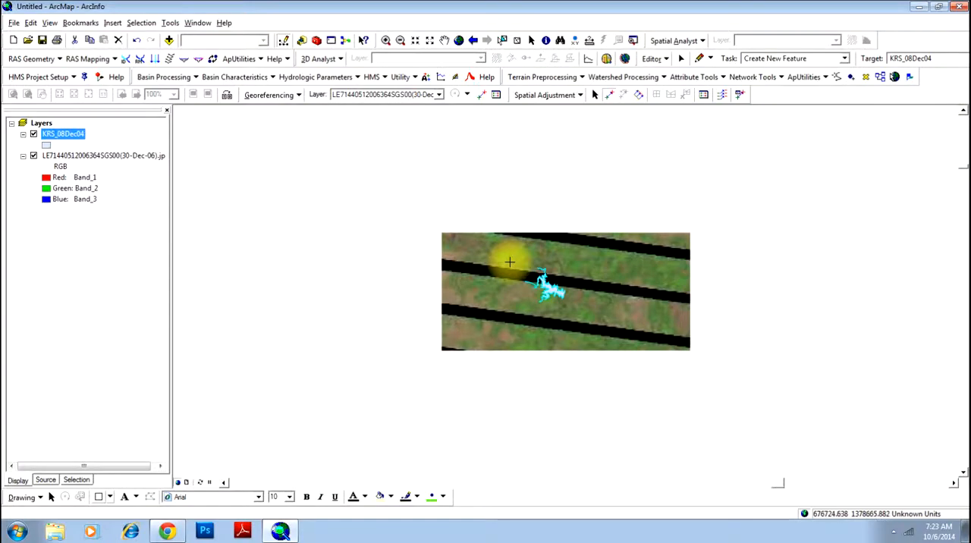
{"action": "scroll", "coordinate": [509, 262], "scroll_direction": "up", "scroll_amount": 3}
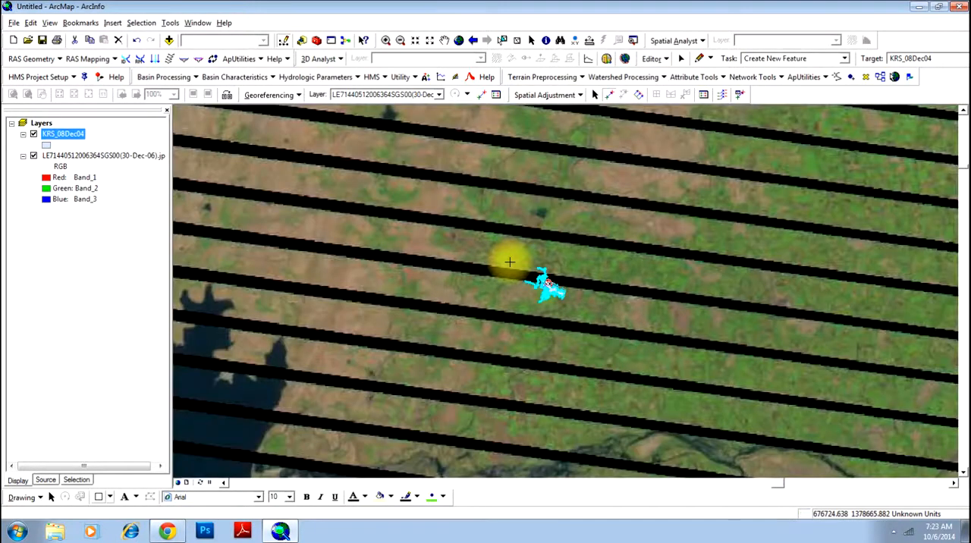
{"action": "scroll", "coordinate": [509, 262], "scroll_direction": "down", "scroll_amount": 2}
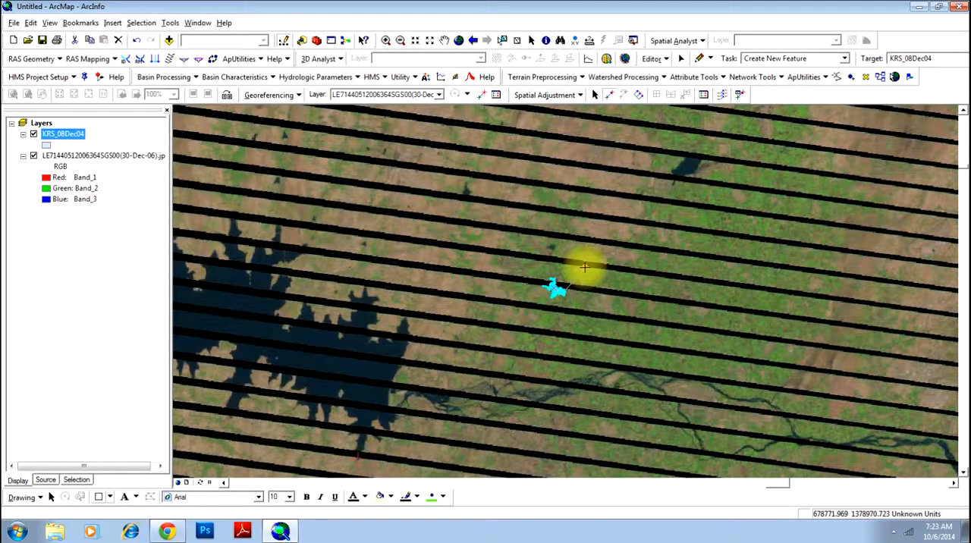
{"action": "left_click", "coordinate": [406, 315]}
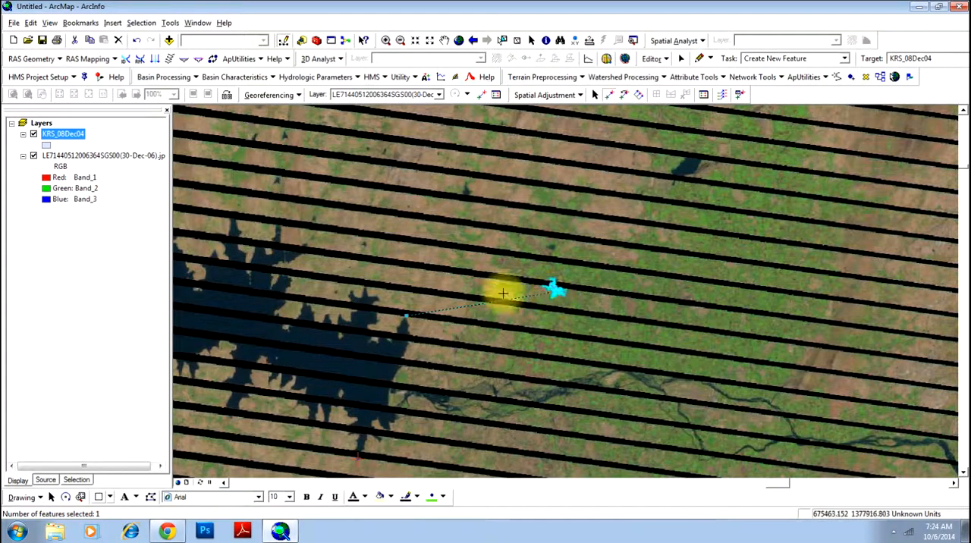
Start a second displacement link at the lowest tip of the polygon's narrow southern arm, just west of its eastern lobe.
{"action": "left_click", "coordinate": [444, 40]}
{"action": "left_click_drag", "start_coordinate": [452, 114], "coordinate": [501, 188]}
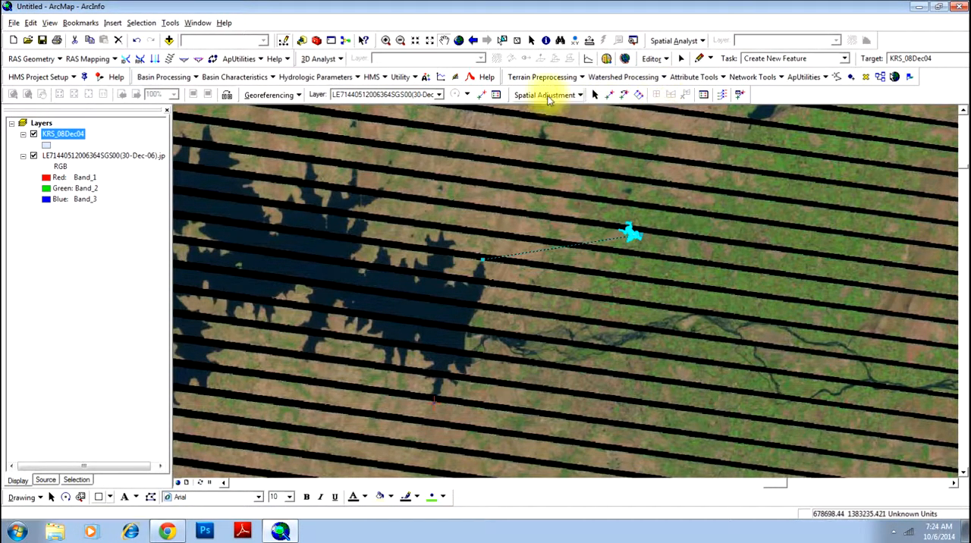
{"action": "left_click", "coordinate": [397, 44]}
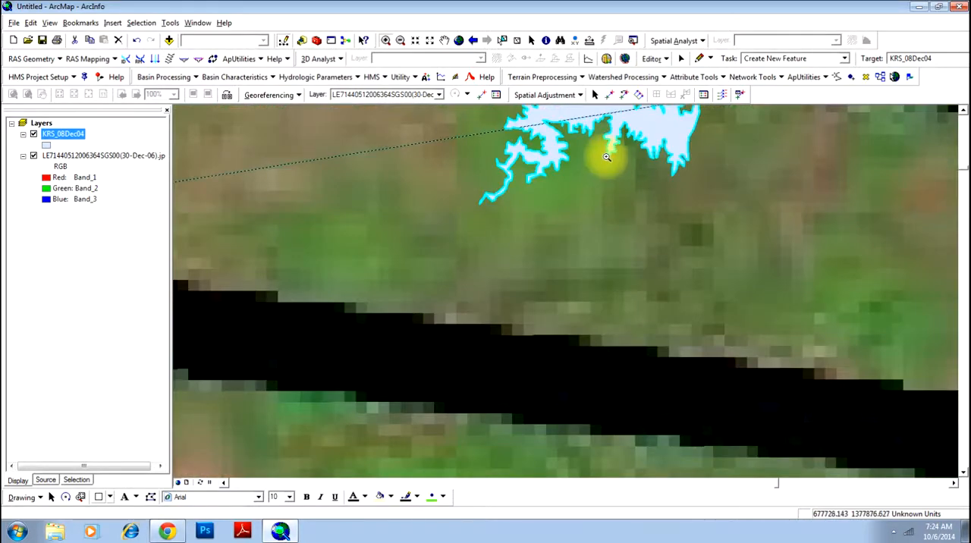
{"action": "left_click_drag", "start_coordinate": [594, 141], "coordinate": [622, 167]}
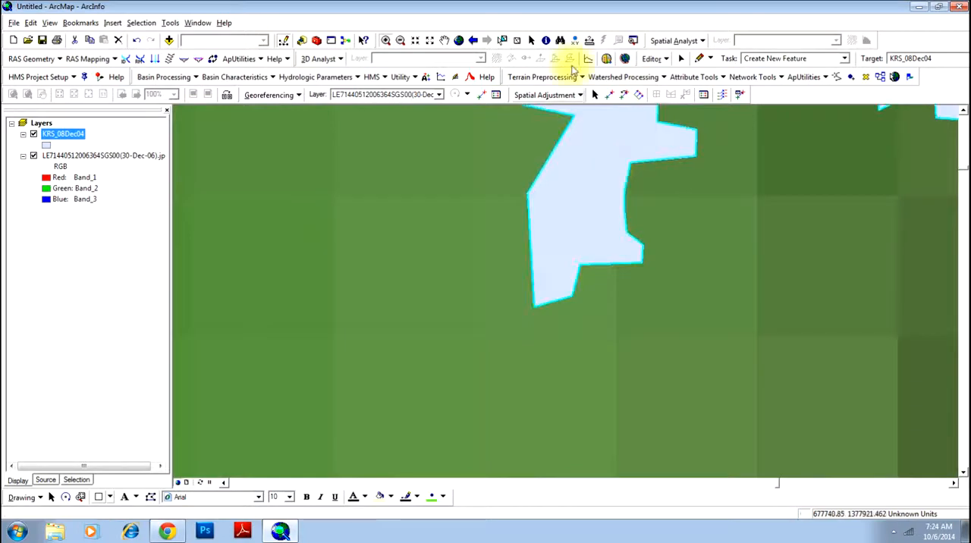
{"action": "left_click", "coordinate": [608, 95]}
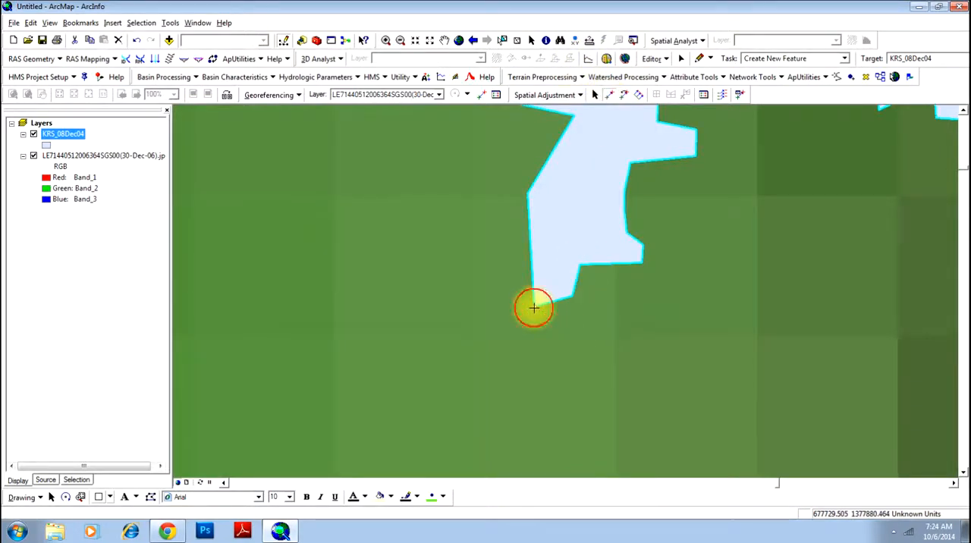
End the second displacement link at the tip of the corresponding narrow southern inlet on the imaged reservoir.
{"action": "scroll", "coordinate": [541, 350], "scroll_direction": "down", "scroll_amount": 4}
{"action": "scroll", "coordinate": [545, 345], "scroll_direction": "up", "scroll_amount": 3}
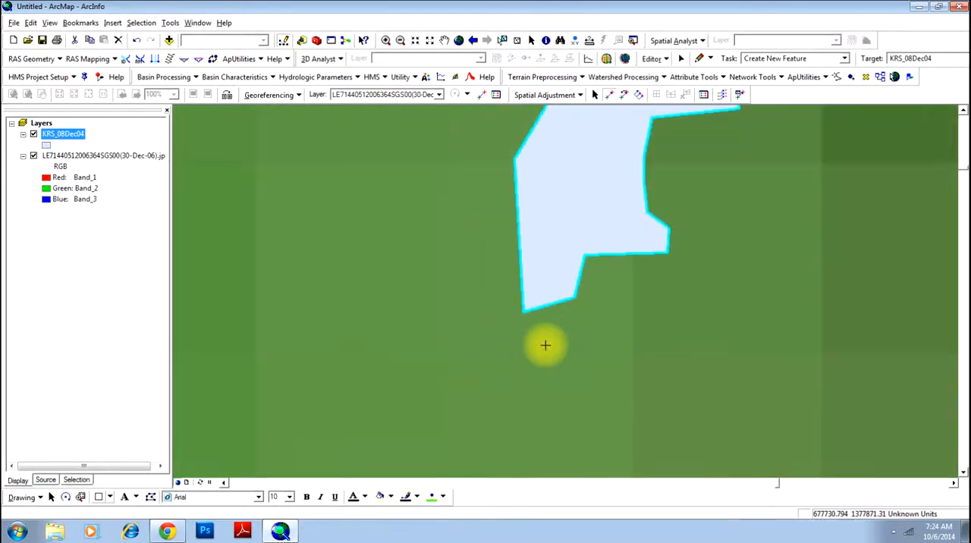
{"action": "scroll", "coordinate": [545, 346], "scroll_direction": "up", "scroll_amount": 5}
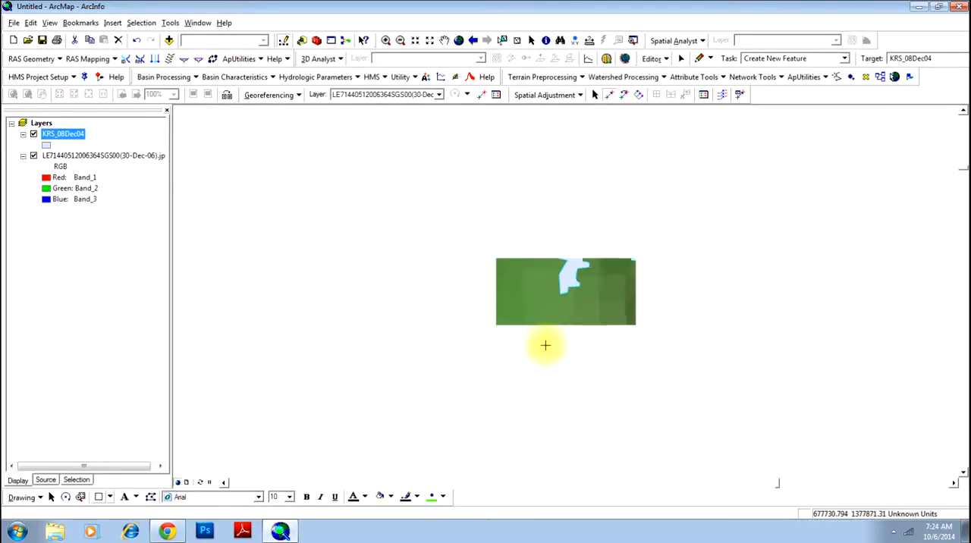
{"action": "scroll", "coordinate": [545, 345], "scroll_direction": "up", "scroll_amount": 1}
{"action": "scroll", "coordinate": [545, 346], "scroll_direction": "up", "scroll_amount": 2}
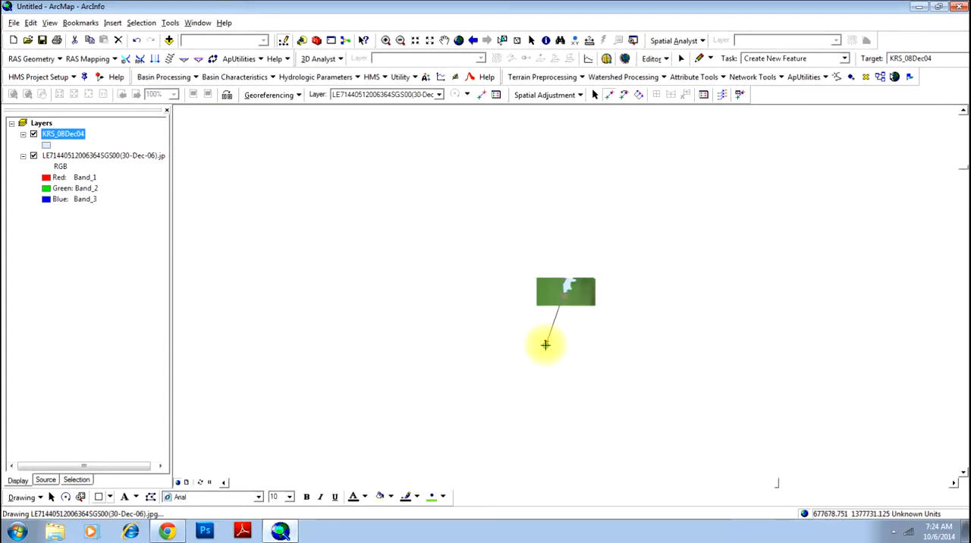
{"action": "scroll", "coordinate": [545, 345], "scroll_direction": "down", "scroll_amount": 6}
{"action": "scroll", "coordinate": [545, 345], "scroll_direction": "up", "scroll_amount": 3}
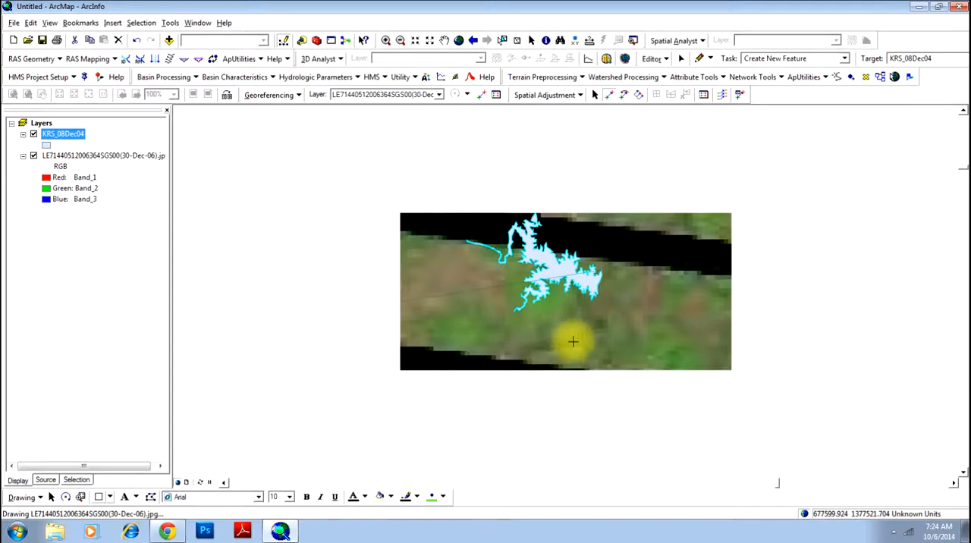
{"action": "scroll", "coordinate": [577, 342], "scroll_direction": "down", "scroll_amount": 4}
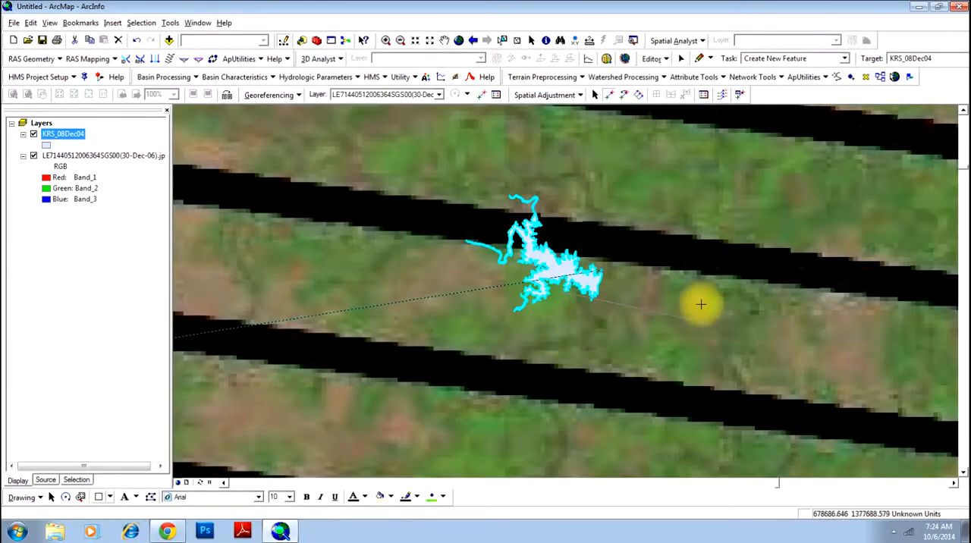
{"action": "scroll", "coordinate": [589, 336], "scroll_direction": "up", "scroll_amount": 2}
{"action": "scroll", "coordinate": [590, 336], "scroll_direction": "up", "scroll_amount": 4}
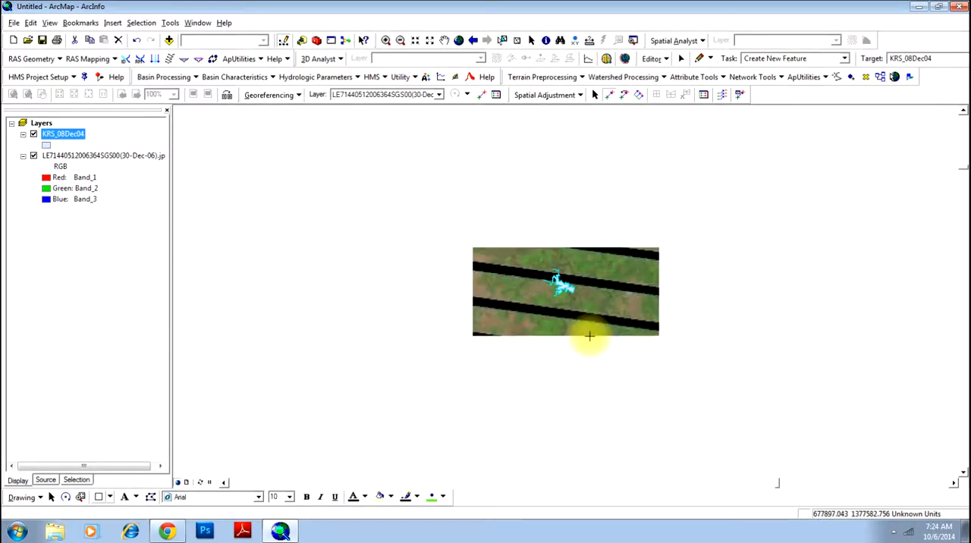
{"action": "scroll", "coordinate": [589, 336], "scroll_direction": "up", "scroll_amount": 2}
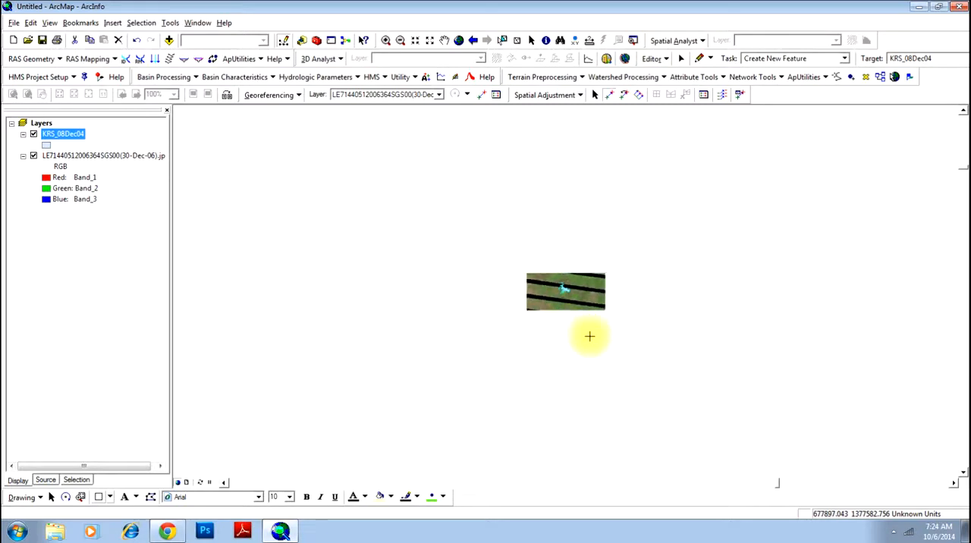
{"action": "scroll", "coordinate": [590, 337], "scroll_direction": "up", "scroll_amount": 1}
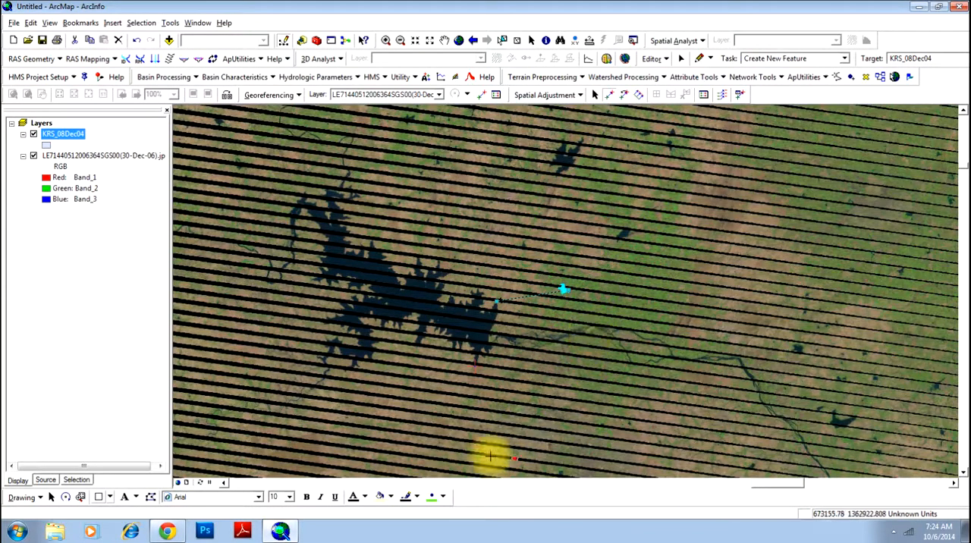
{"action": "scroll", "coordinate": [414, 349], "scroll_direction": "up", "scroll_amount": 1}
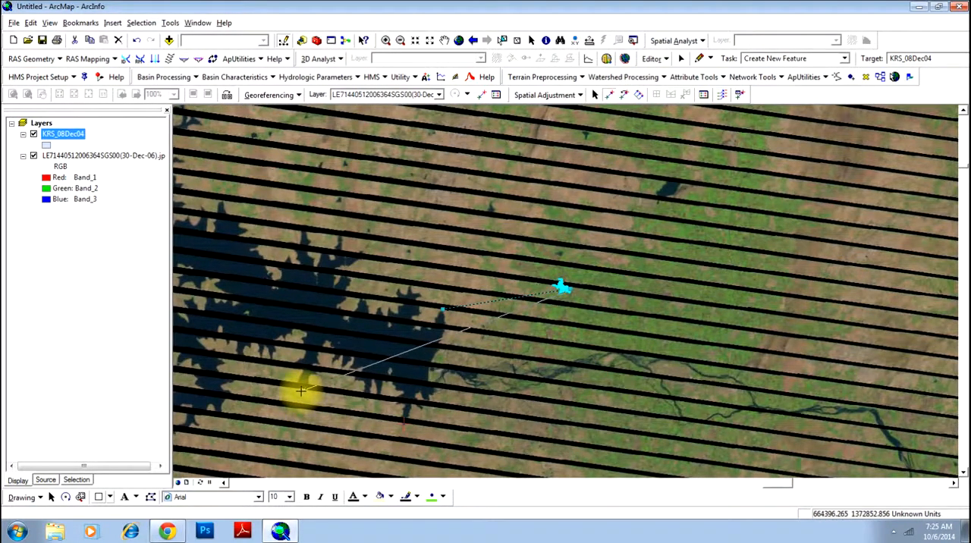
{"action": "double_click", "coordinate": [301, 391]}
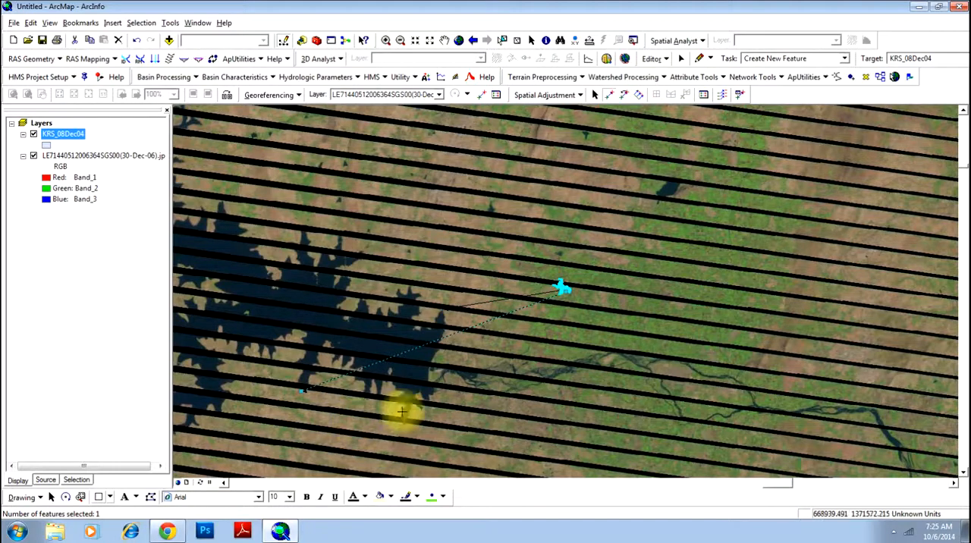
Start a third displacement link at the small spur on the east shore of the polygon's northwestern arm.
{"action": "left_click", "coordinate": [443, 40]}
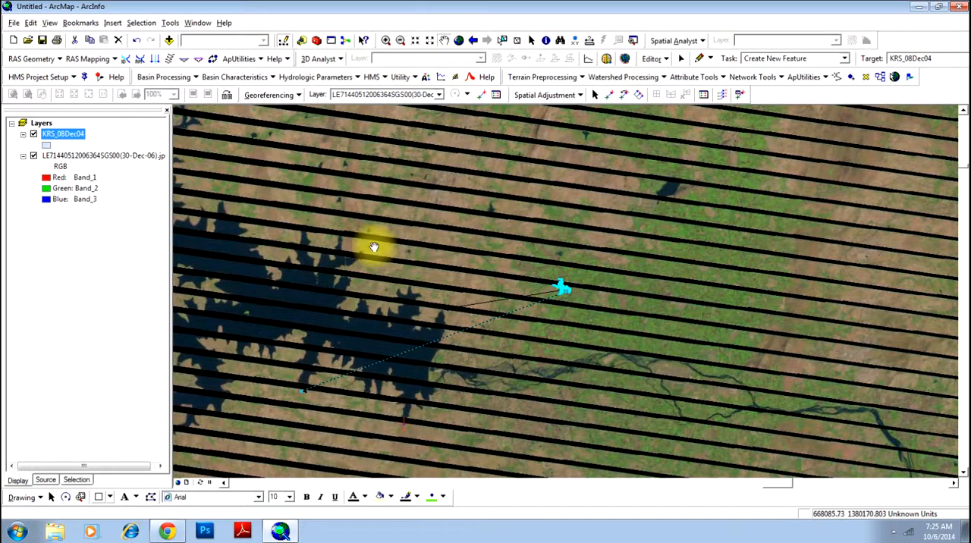
{"action": "left_click_drag", "start_coordinate": [375, 245], "coordinate": [538, 232]}
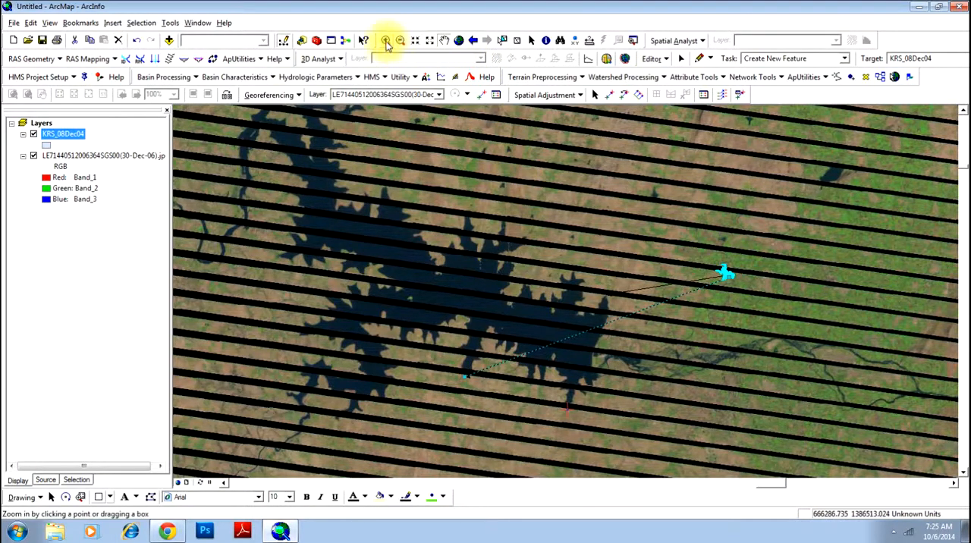
{"action": "left_click", "coordinate": [385, 42]}
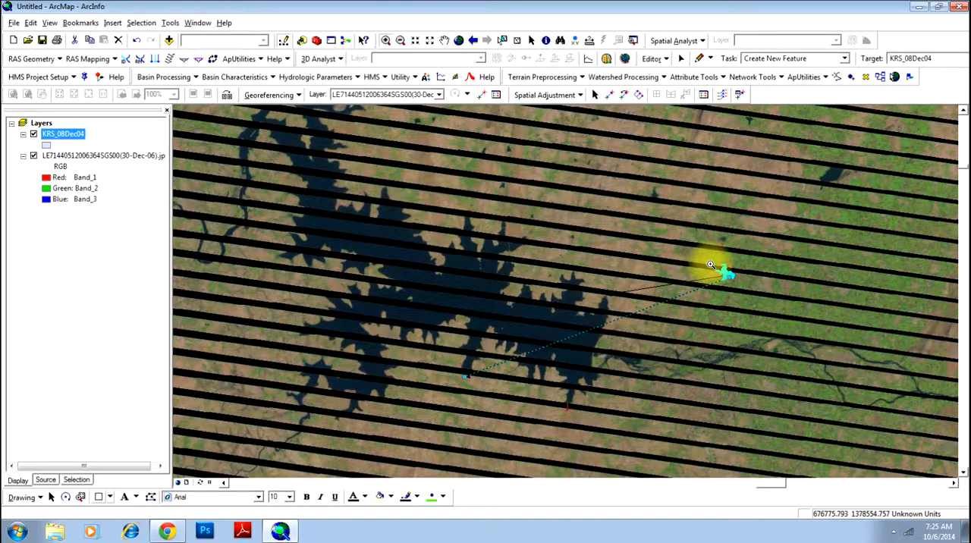
{"action": "left_click_drag", "start_coordinate": [710, 263], "coordinate": [740, 287]}
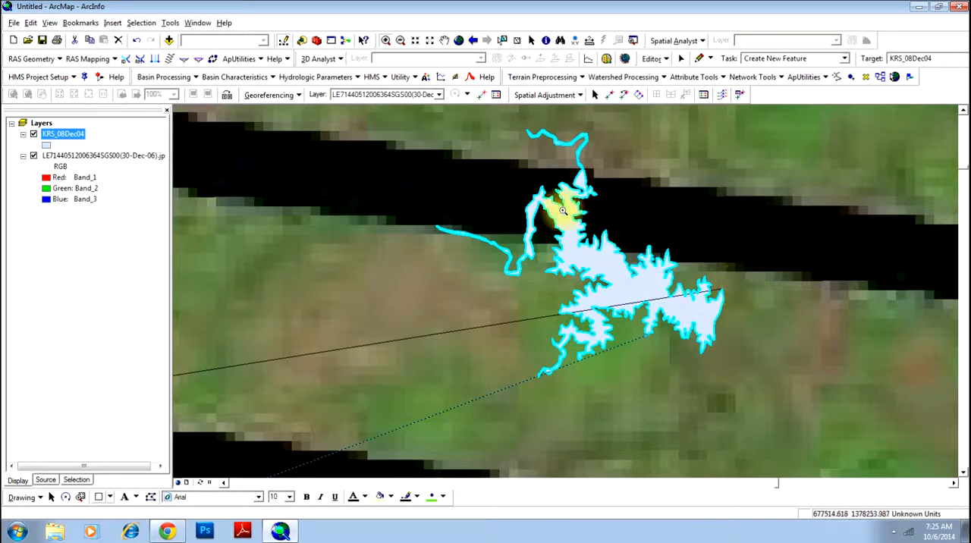
{"action": "left_click_drag", "start_coordinate": [563, 210], "coordinate": [651, 279]}
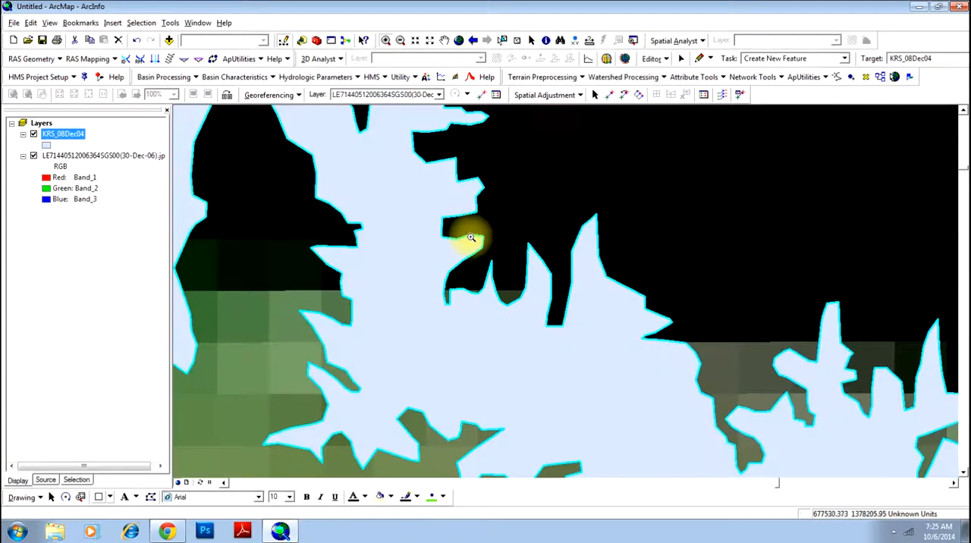
{"action": "left_click", "coordinate": [610, 94]}
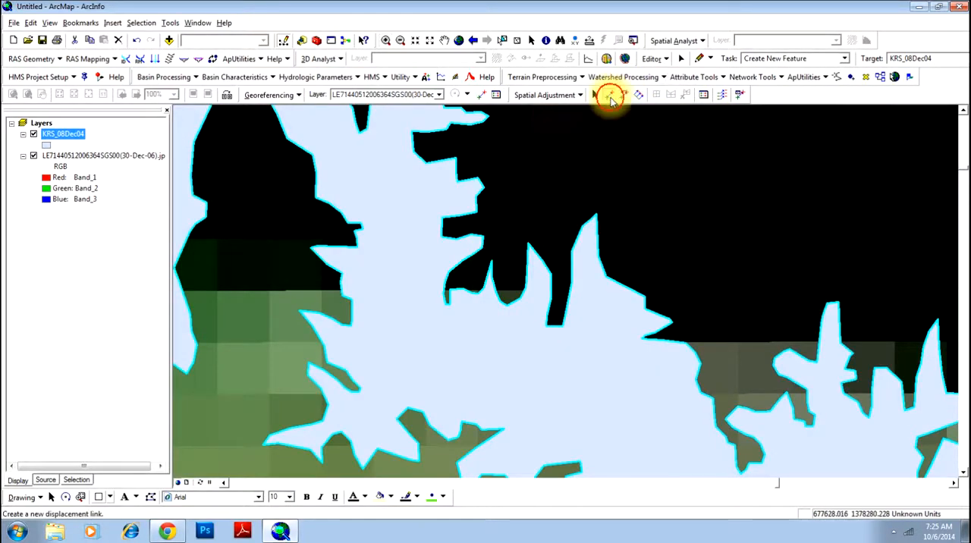
{"action": "left_click", "coordinate": [484, 237]}
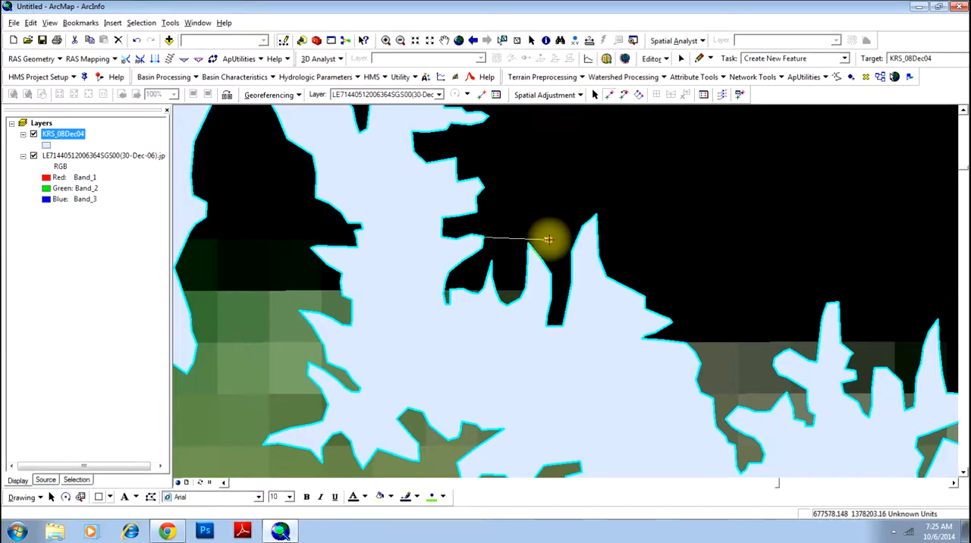
End the third displacement link at the matching spur on the east shore of the imaged reservoir's northwestern arm.
{"action": "scroll", "coordinate": [553, 242], "scroll_direction": "down", "scroll_amount": 3}
{"action": "scroll", "coordinate": [553, 243], "scroll_direction": "up", "scroll_amount": 3}
{"action": "scroll", "coordinate": [553, 242], "scroll_direction": "up", "scroll_amount": 6}
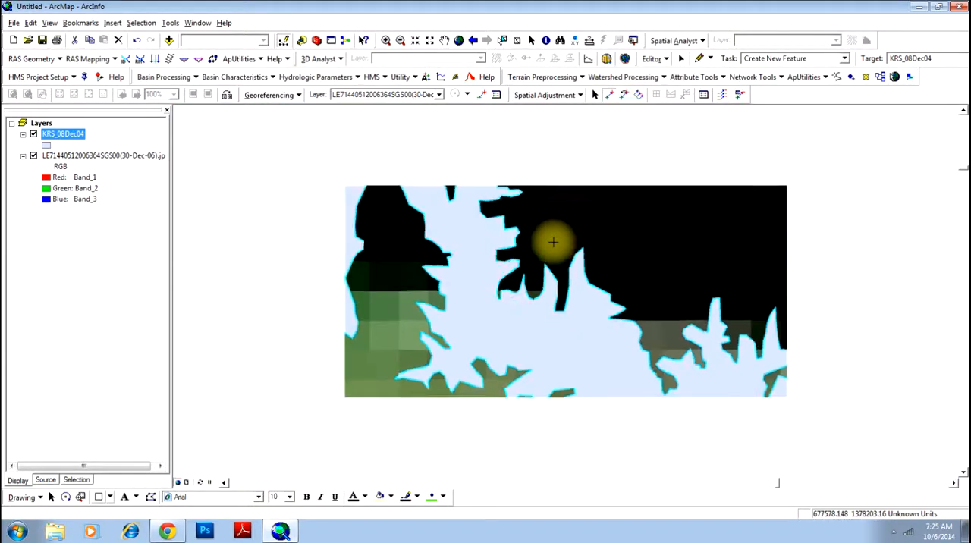
{"action": "scroll", "coordinate": [553, 242], "scroll_direction": "up", "scroll_amount": 2}
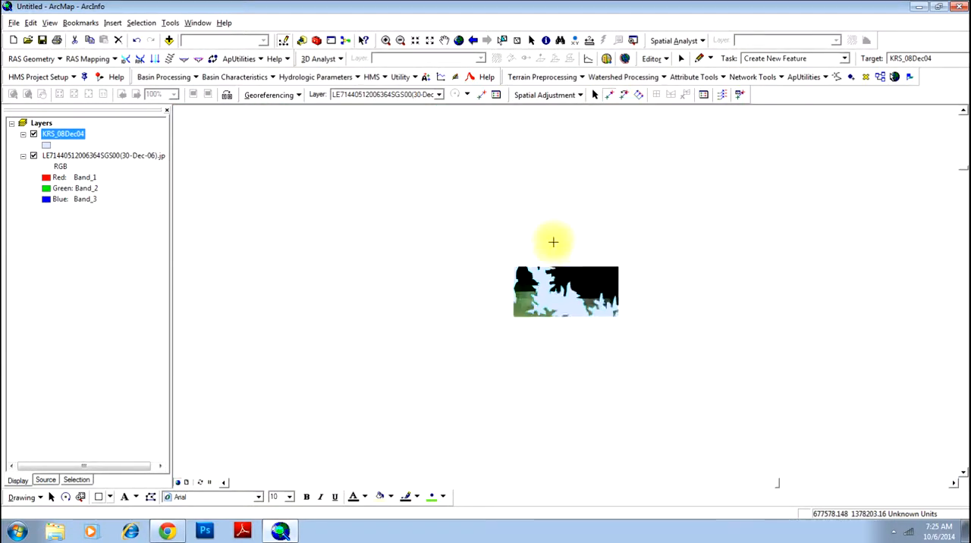
{"action": "scroll", "coordinate": [554, 242], "scroll_direction": "up", "scroll_amount": 1}
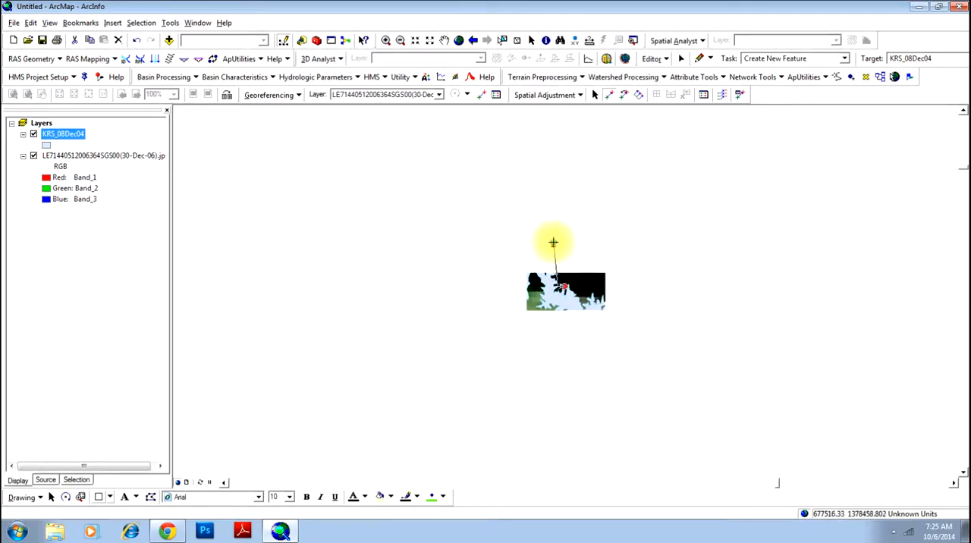
{"action": "scroll", "coordinate": [553, 242], "scroll_direction": "down", "scroll_amount": 4}
{"action": "scroll", "coordinate": [553, 242], "scroll_direction": "up", "scroll_amount": 3}
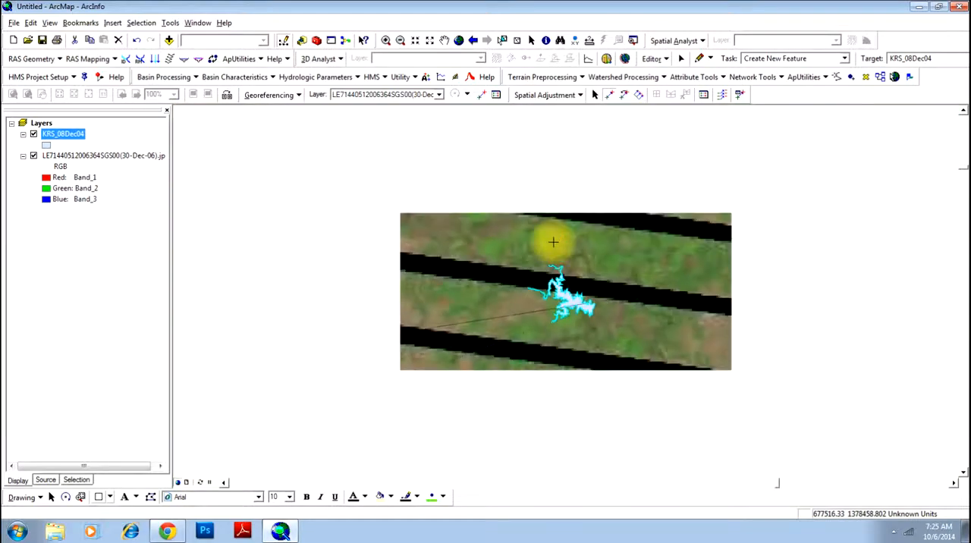
{"action": "scroll", "coordinate": [553, 242], "scroll_direction": "up", "scroll_amount": 2}
{"action": "scroll", "coordinate": [553, 242], "scroll_direction": "up", "scroll_amount": 2}
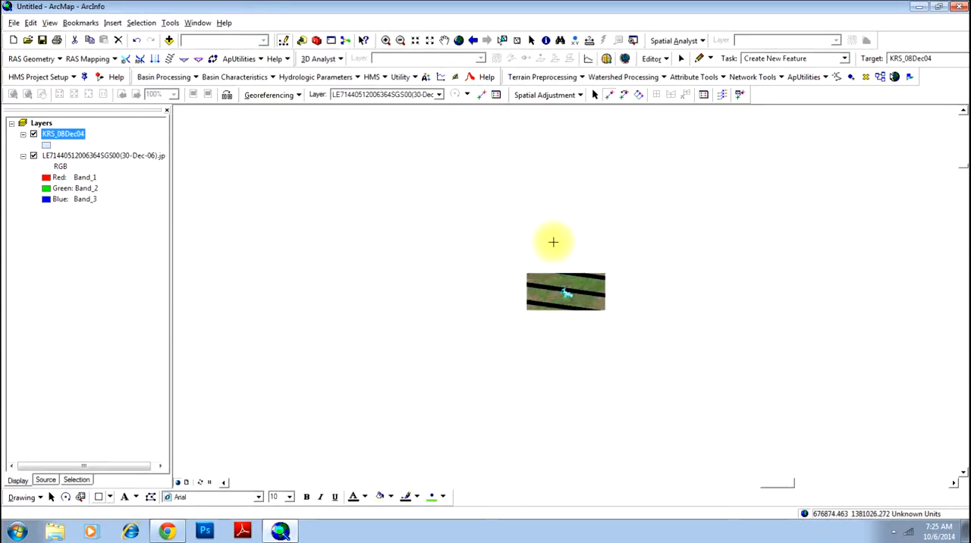
{"action": "scroll", "coordinate": [553, 242], "scroll_direction": "down", "scroll_amount": 3}
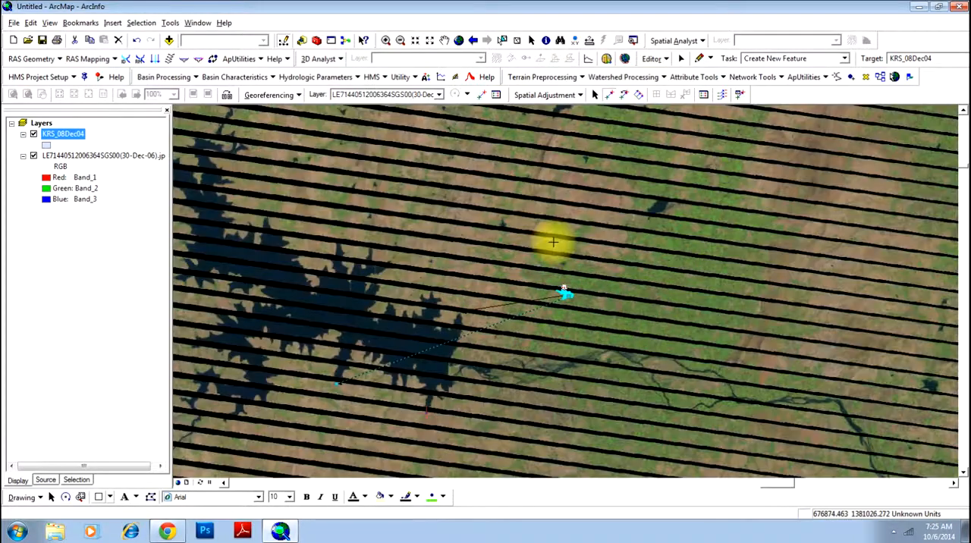
{"action": "left_click", "coordinate": [235, 219]}
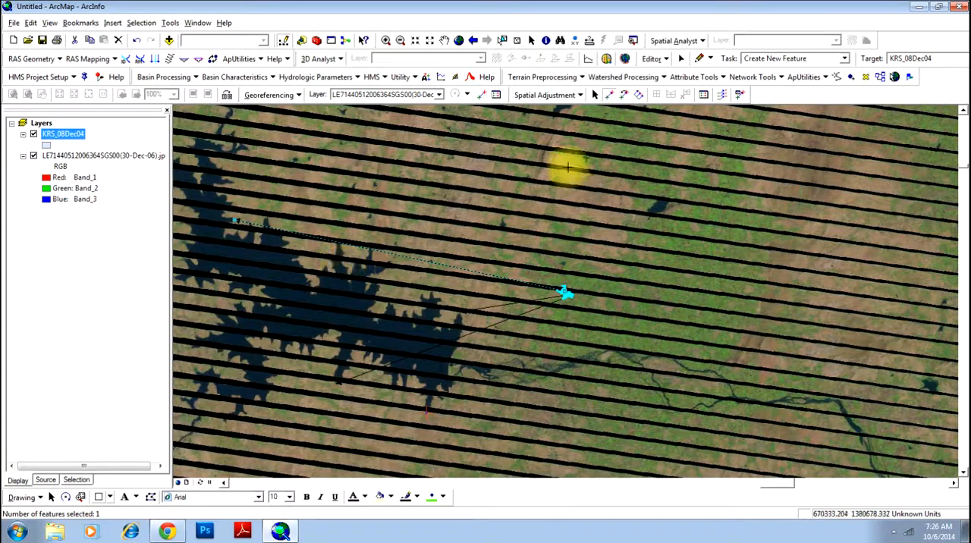
Run the spatial adjustment on the reservoir polygon using the three displacement links.
{"action": "left_click", "coordinate": [561, 96]}
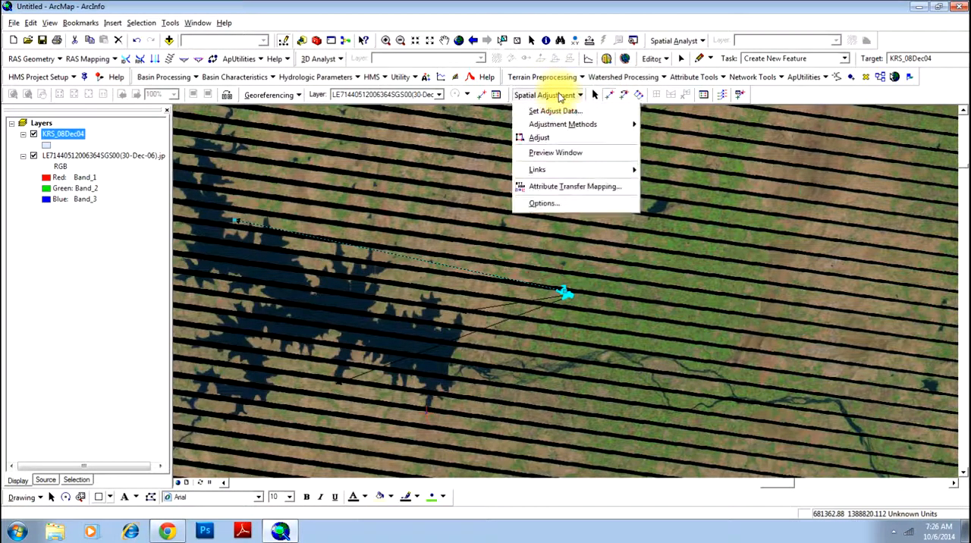
{"action": "left_click", "coordinate": [544, 139]}
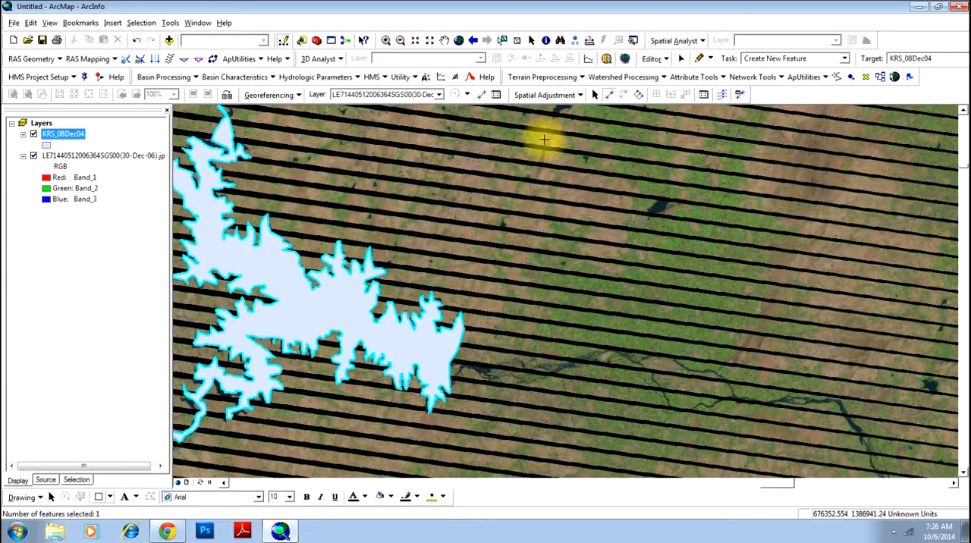
Compare the adjusted KRS_08Dec04 polygon with the whole imaged reservoir by switching the layer's visibility off and on.
{"action": "left_click", "coordinate": [445, 41]}
{"action": "left_click_drag", "start_coordinate": [397, 206], "coordinate": [579, 204]}
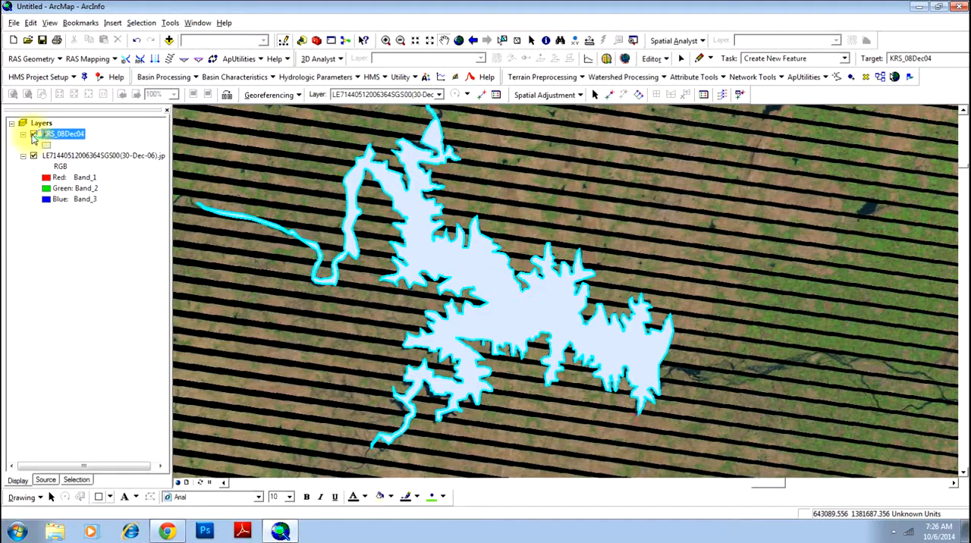
{"action": "left_click", "coordinate": [34, 135]}
{"action": "left_click", "coordinate": [33, 135]}
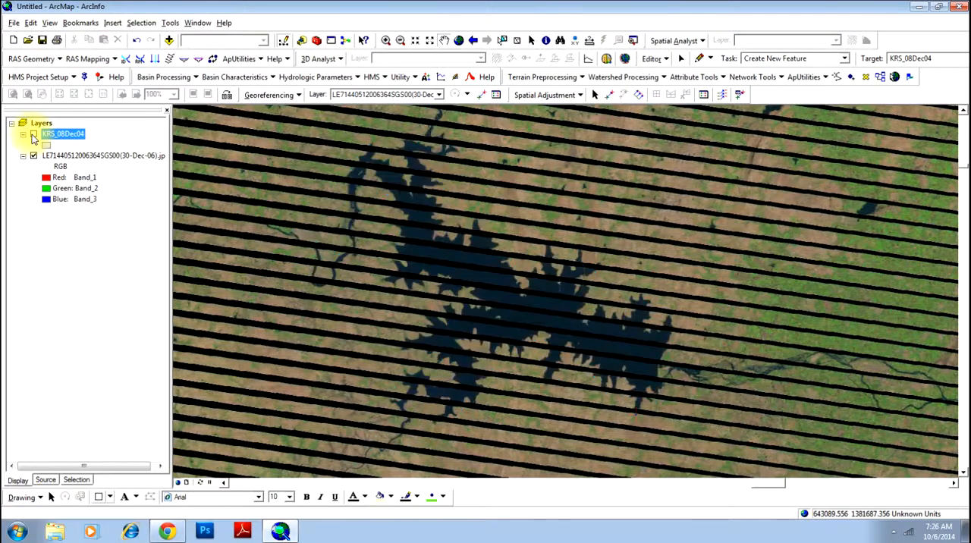
{"action": "left_click", "coordinate": [34, 135]}
{"action": "left_click", "coordinate": [34, 135]}
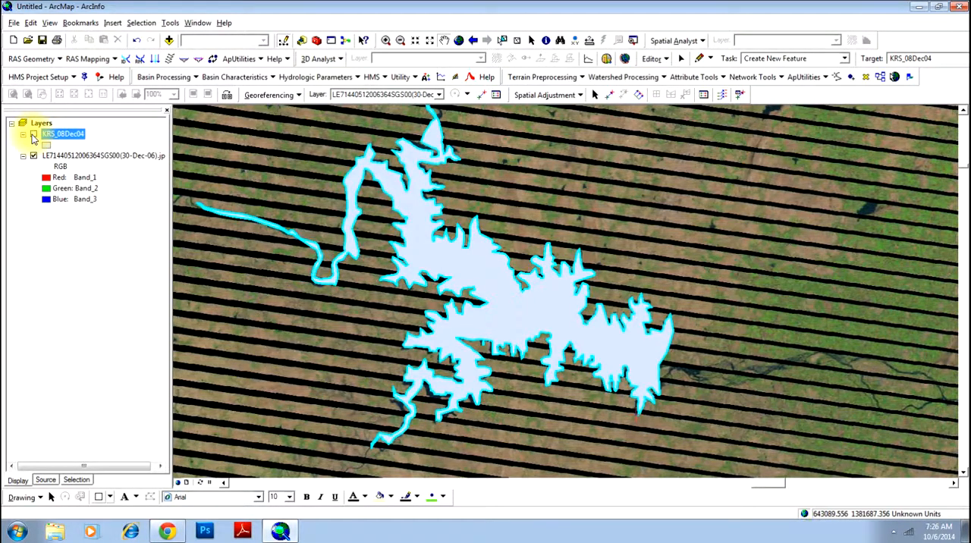
{"action": "left_click", "coordinate": [33, 135]}
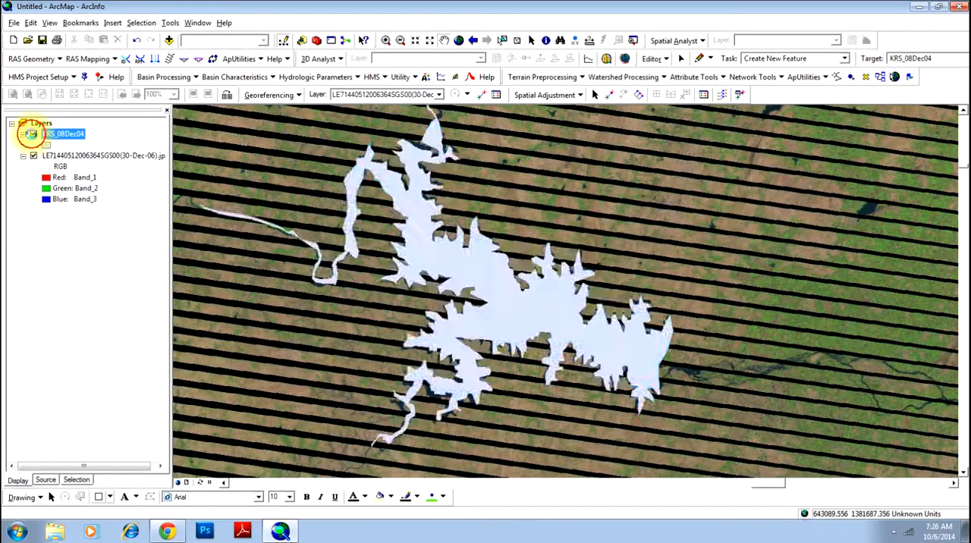